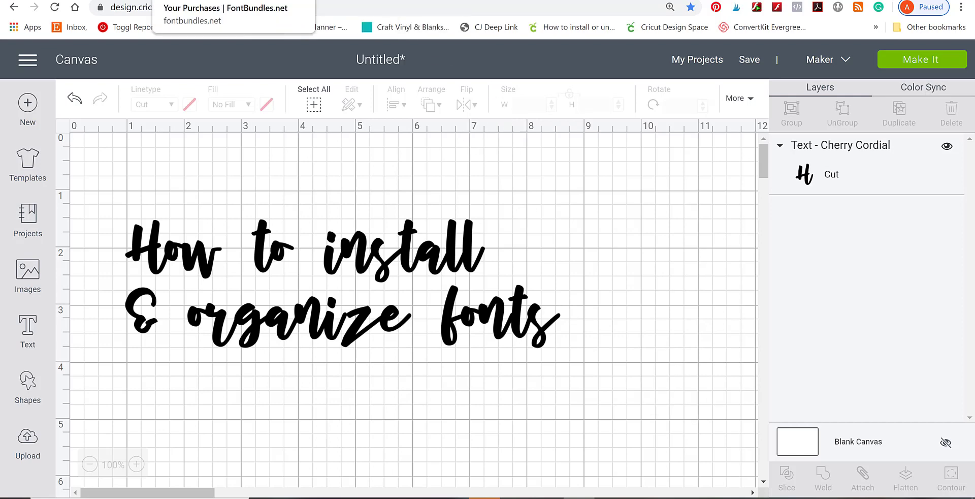
# Download the OTF version of the Crafters Favorite Font Bundle from the FontBundles.net purchases and save the zip in the Fonts folder.
pyautogui.click(194, 0)
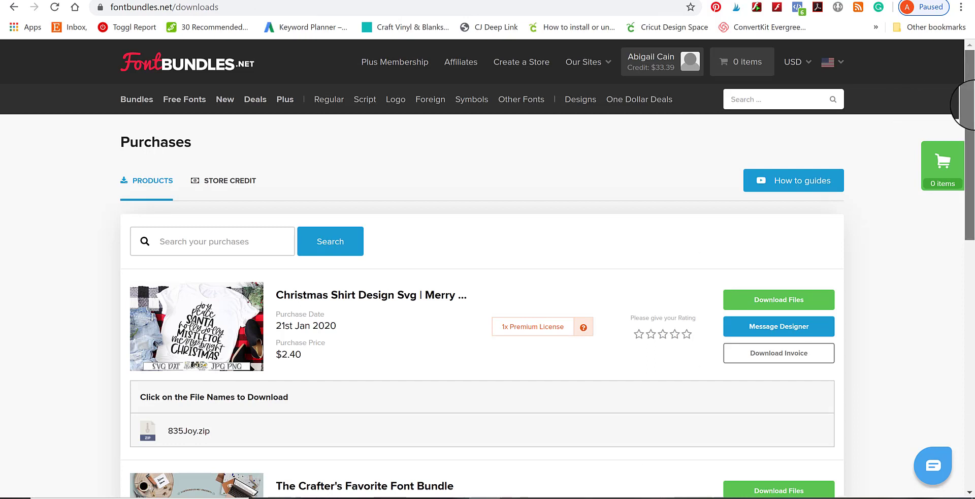
pyautogui.moveTo(970, 109); pyautogui.dragTo(967, 246)
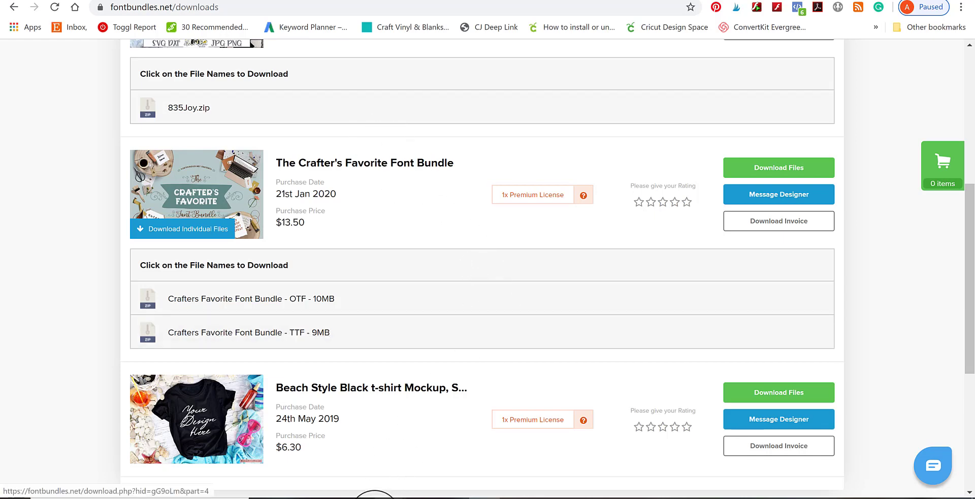
pyautogui.moveTo(387, 498)
pyautogui.click(447, 465)
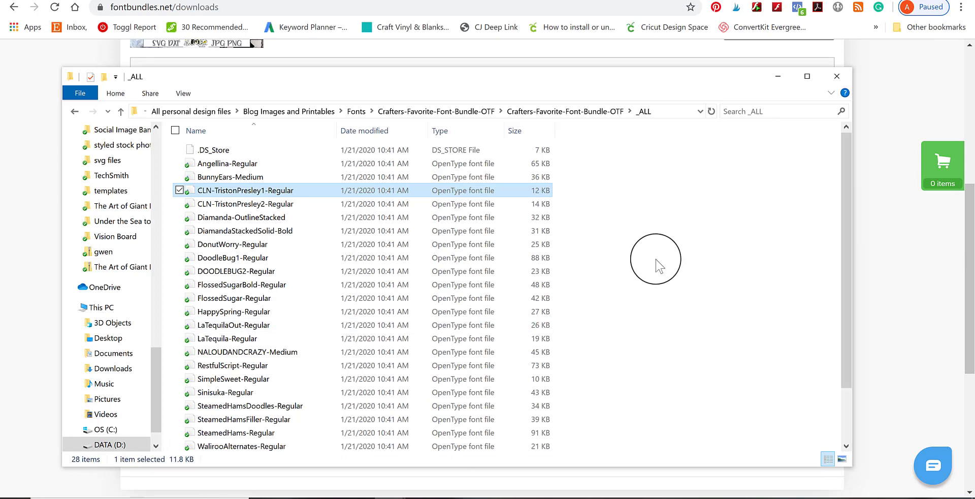
pyautogui.click(896, 278)
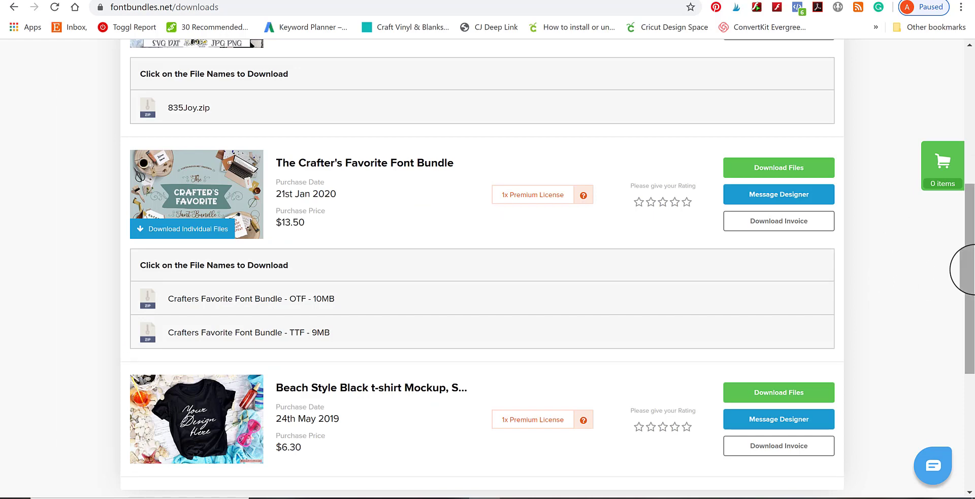
pyautogui.scroll(-1, 971, 274)
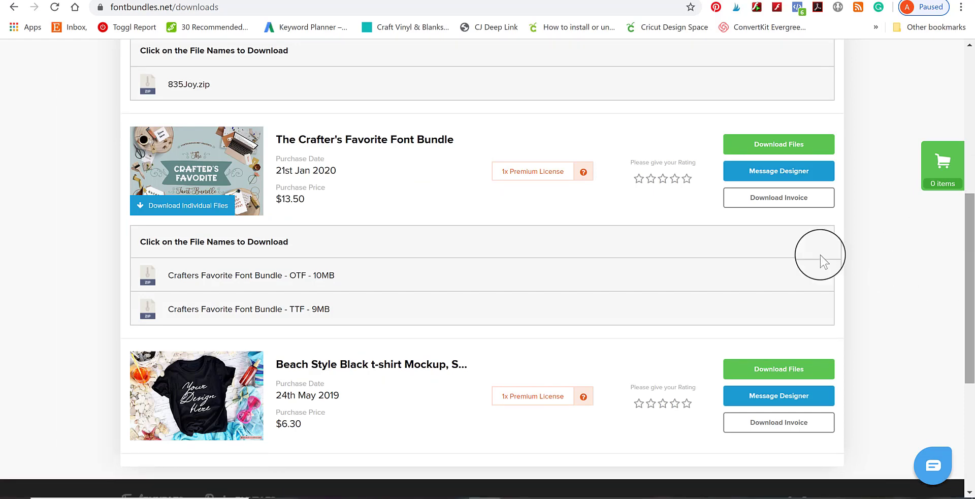
pyautogui.click(214, 279)
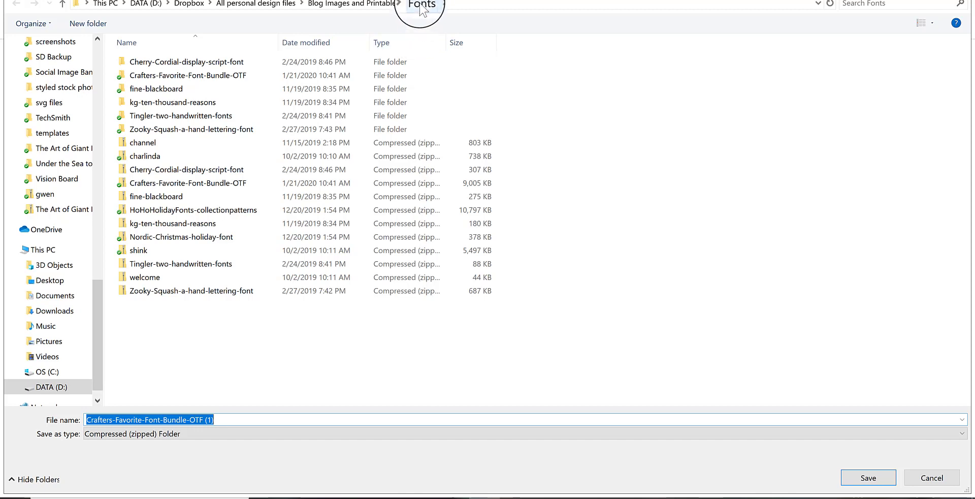
pyautogui.click(860, 486)
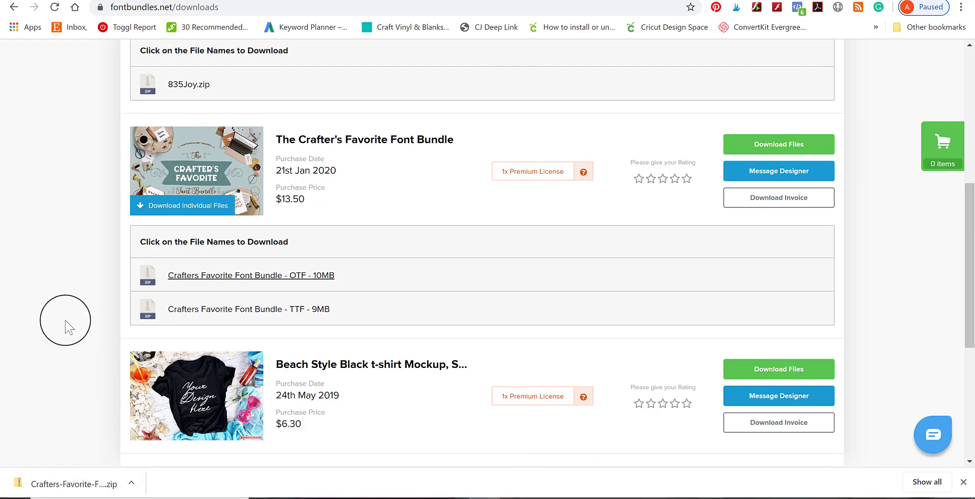
# Open the downloaded zip to view its contents, and bring up the Fonts folder that holds it in File Explorer.
pyautogui.click(84, 485)
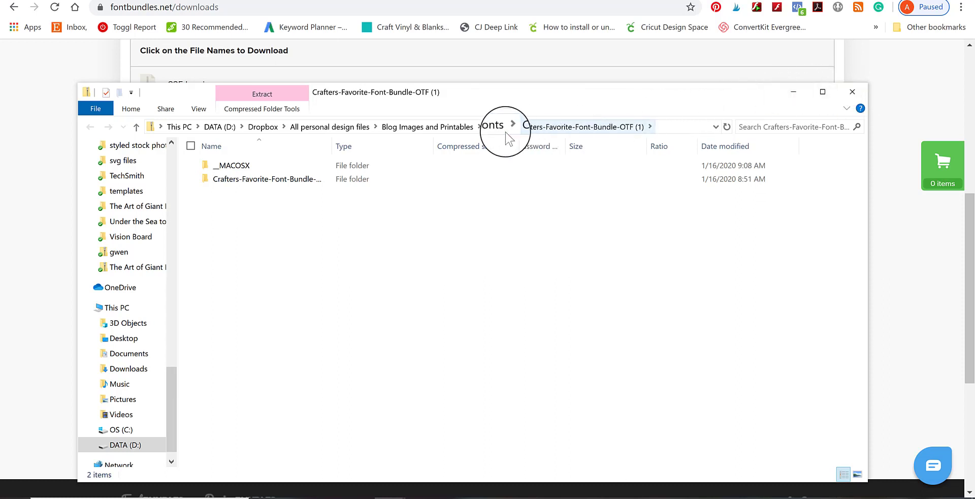
pyautogui.click(791, 90)
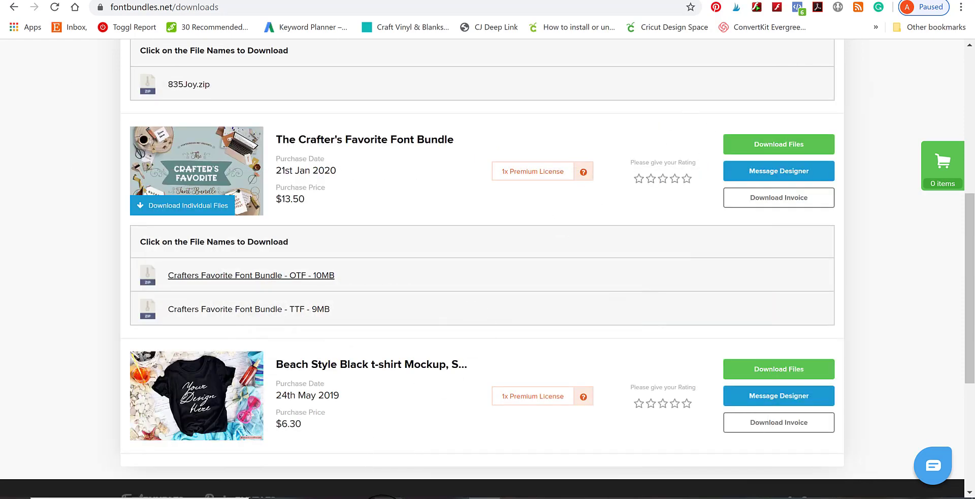
pyautogui.moveTo(386, 495)
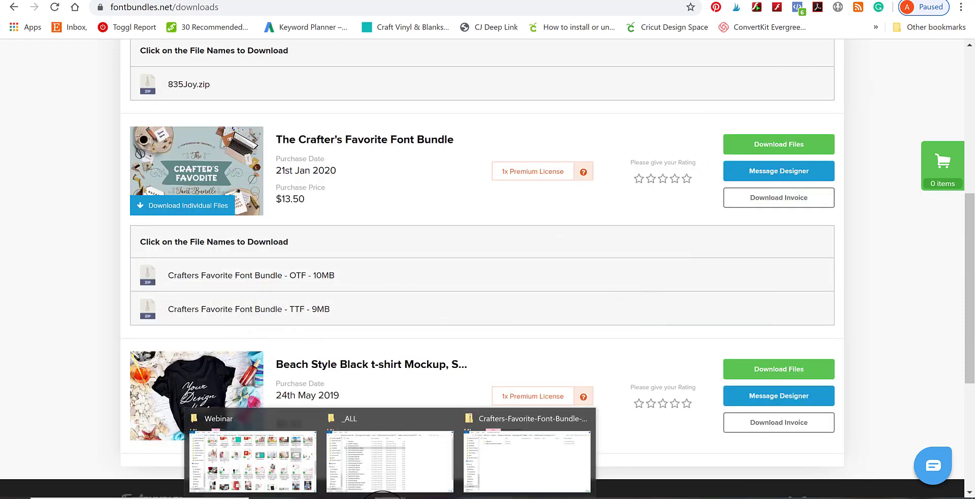
pyautogui.click(412, 450)
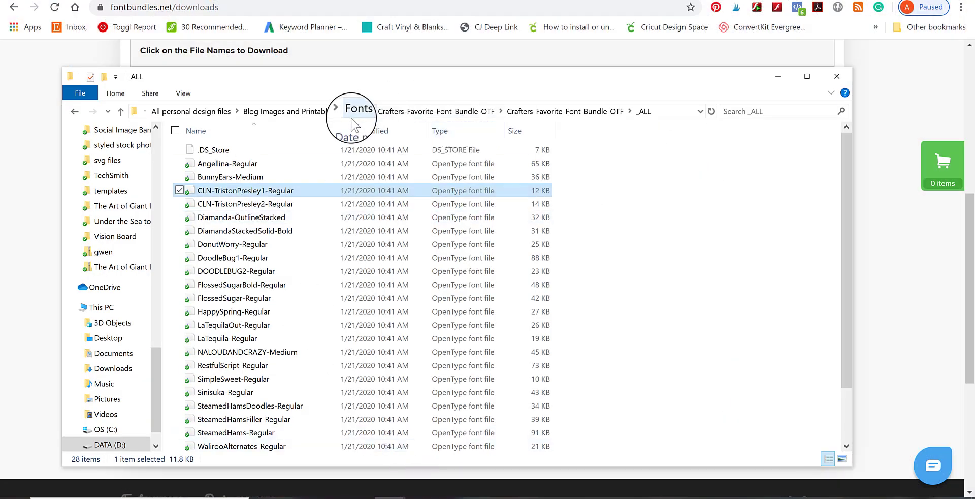
pyautogui.click(354, 116)
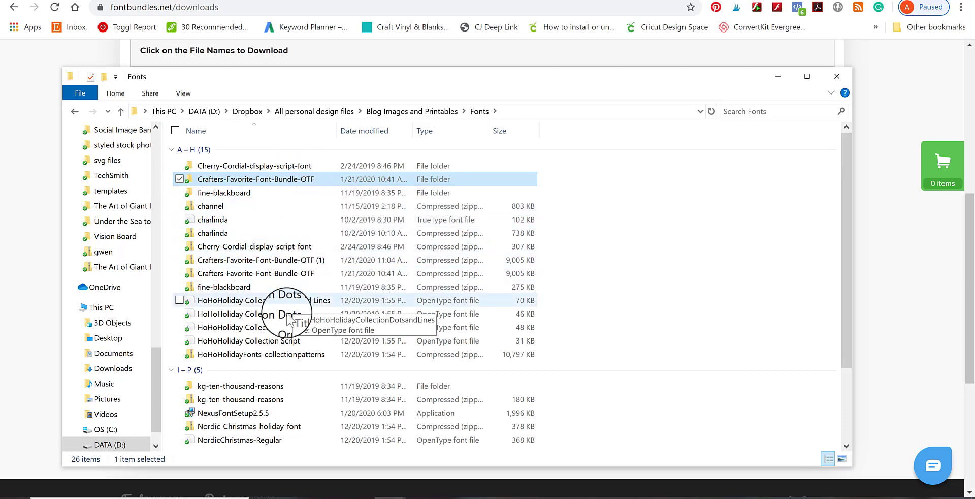
# Extract all files of the Crafters-Favorite-Font-Bundle-OTF (1) zip to a folder of the same name inside Fonts.
pyautogui.click(254, 264)
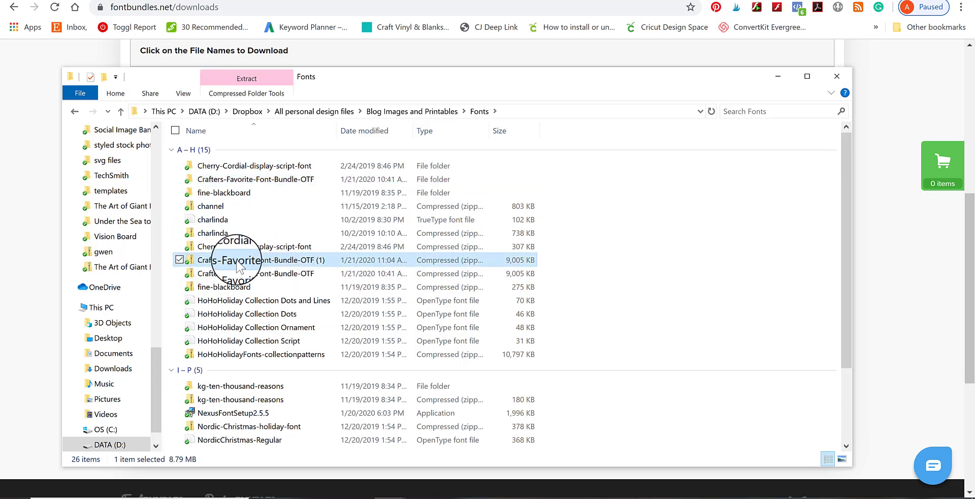
pyautogui.rightClick(193, 265)
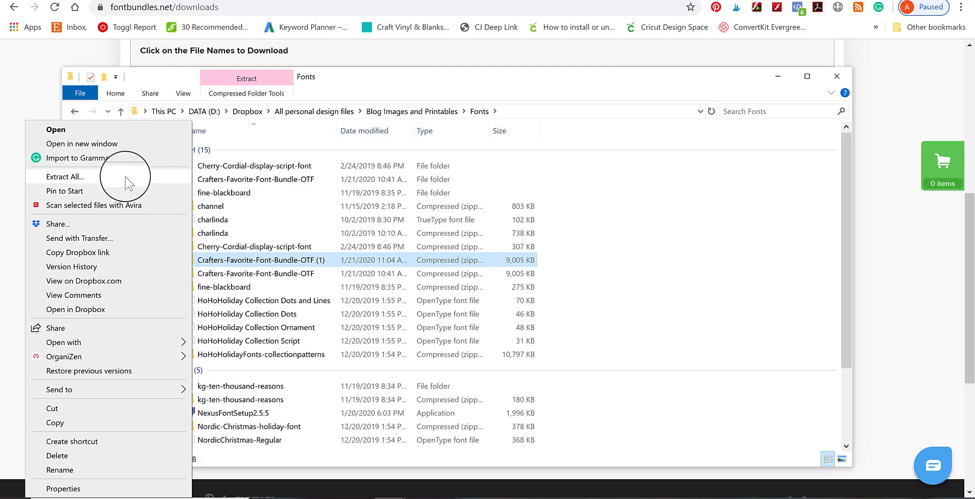
pyautogui.click(65, 176)
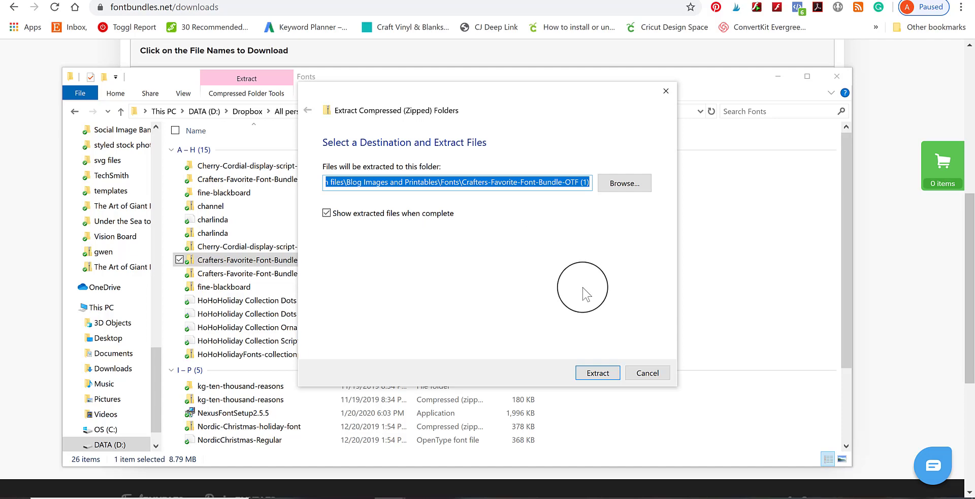
pyautogui.click(604, 378)
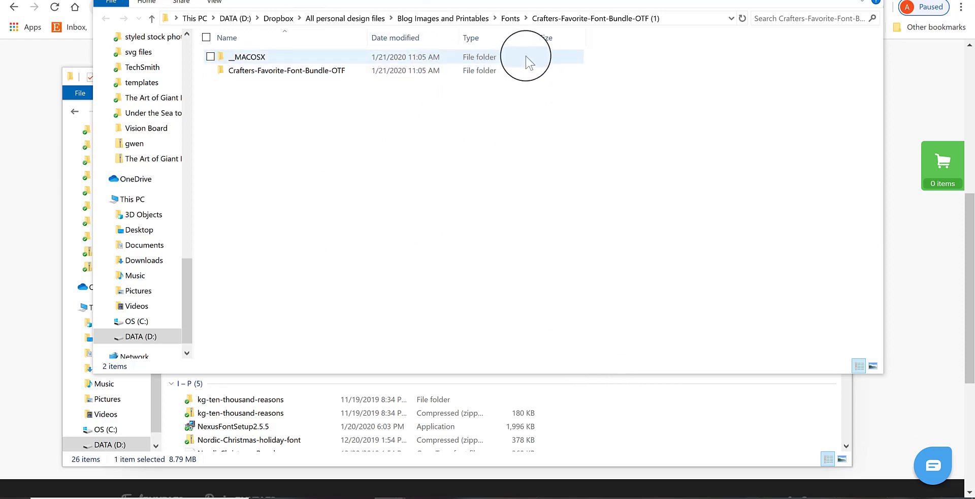
# Browse from the Fonts folder into the extracted Crafters-Favorite-Font-Bundle-OTF (1) folder and open its _ALL subfolder of font files.
pyautogui.click(514, 22)
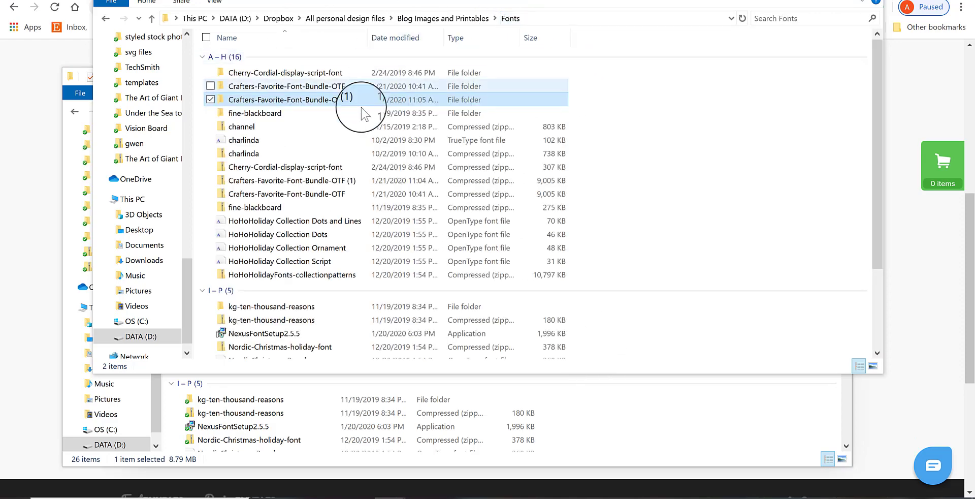
pyautogui.doubleClick(249, 101)
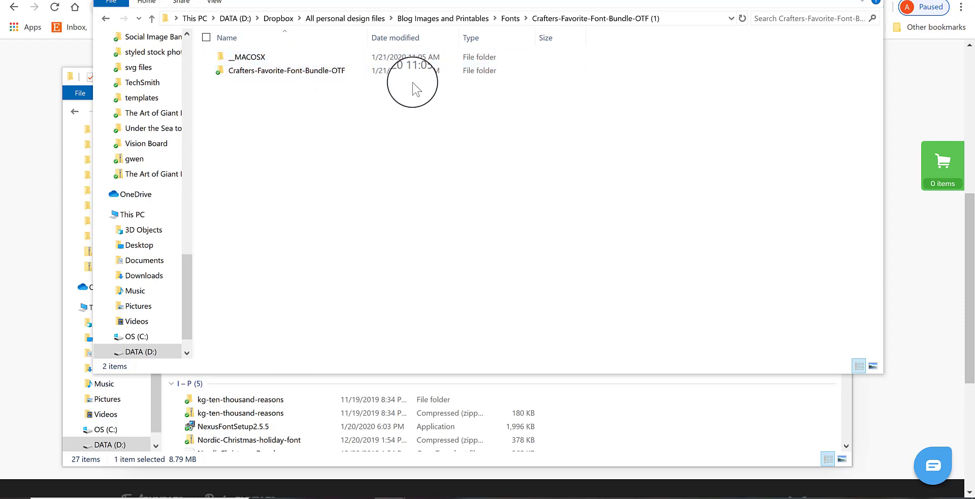
pyautogui.click(316, 75)
pyautogui.doubleClick(315, 73)
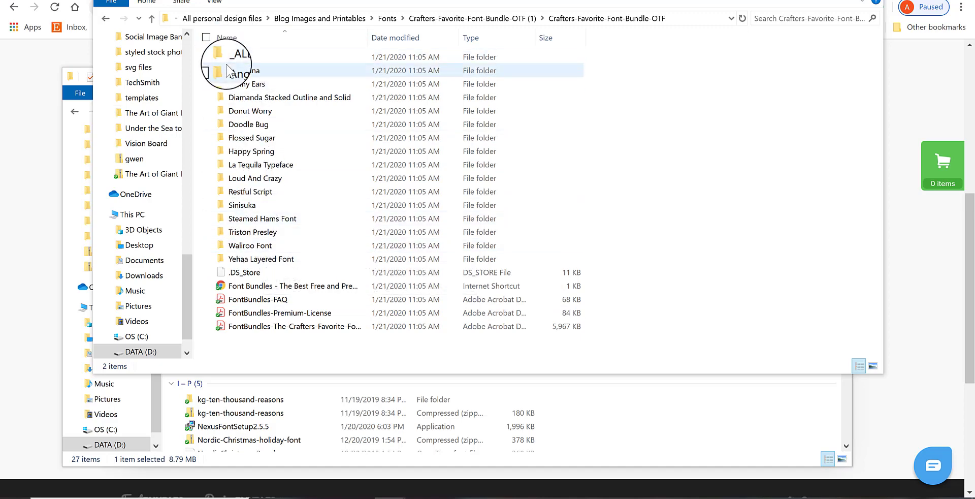
pyautogui.doubleClick(266, 58)
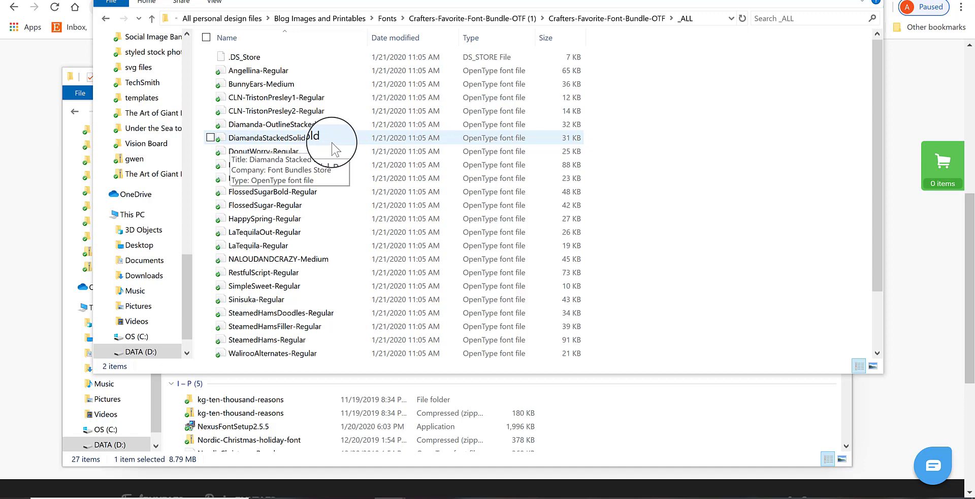
# Install the DiamandaStackedSolid-Bold font for all users, and clear the File Explorer windows away from the browser.
pyautogui.click(292, 140)
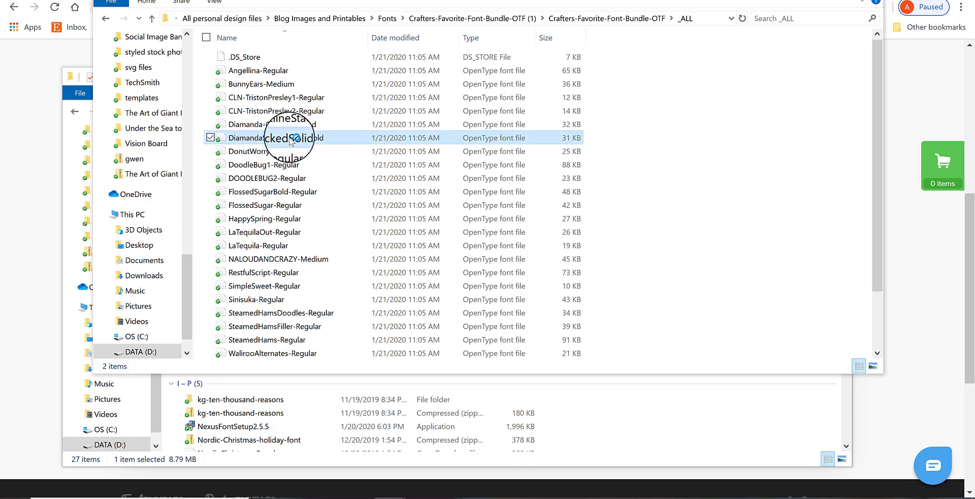
pyautogui.rightClick(292, 141)
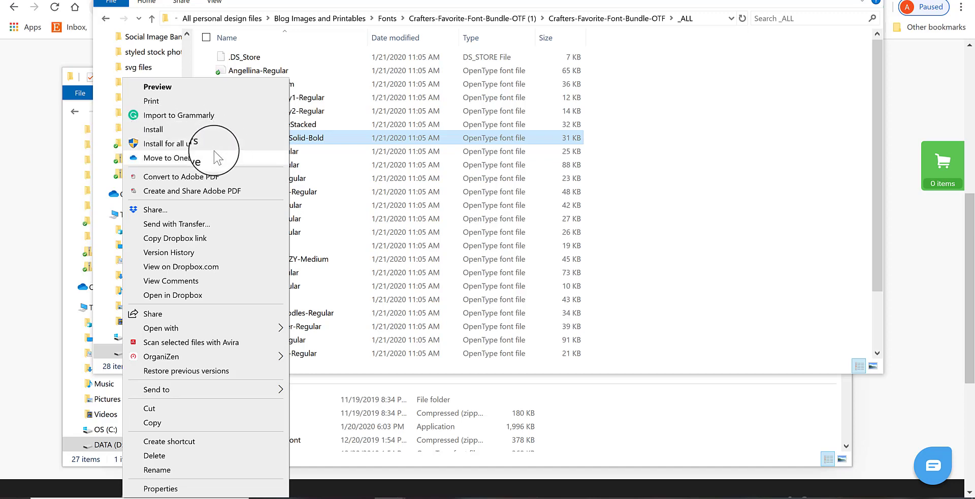
pyautogui.click(185, 145)
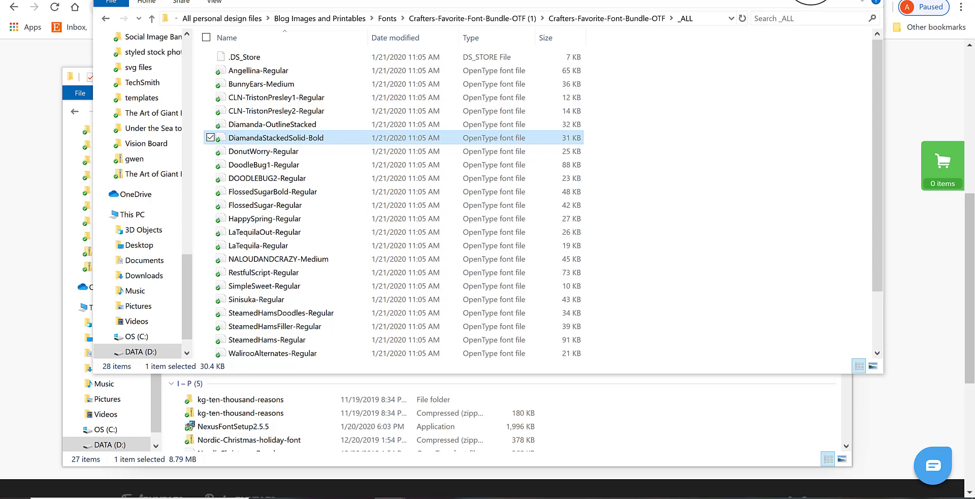
pyautogui.click(813, 0)
pyautogui.click(778, 80)
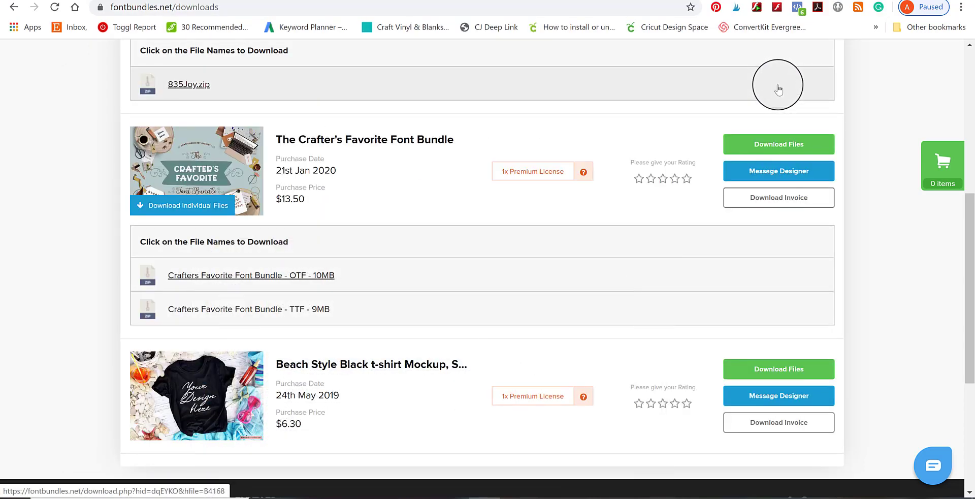
# Load Cricut Design Space in a new browser tab, start a new project and postpone the desktop app download.
pyautogui.click(969, 77)
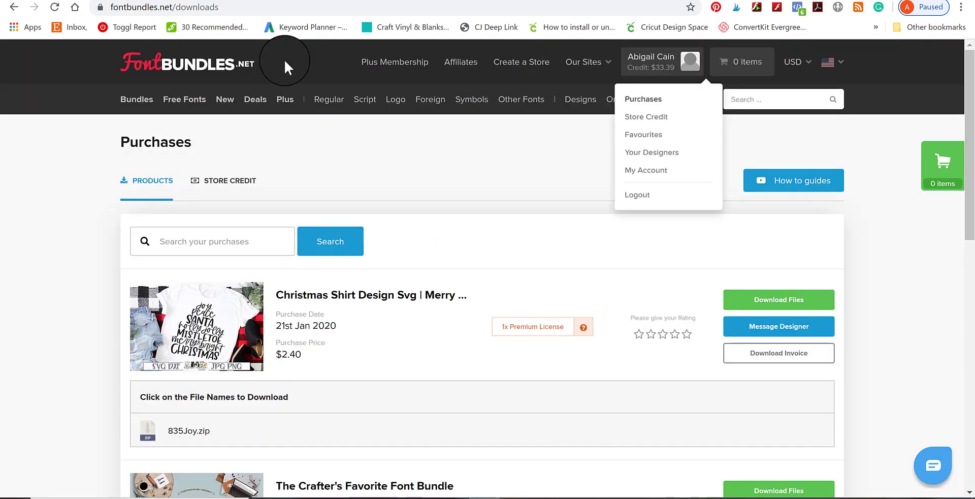
pyautogui.click(120, 0)
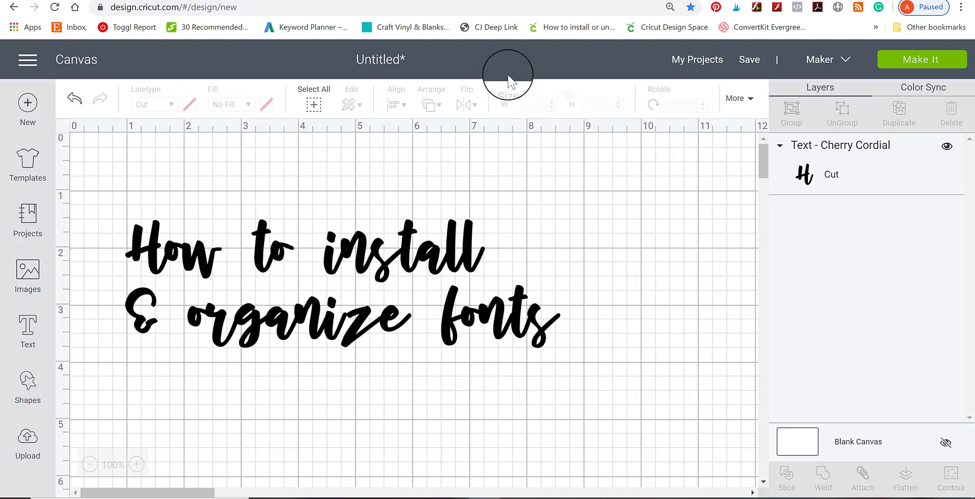
pyautogui.click(476, 0)
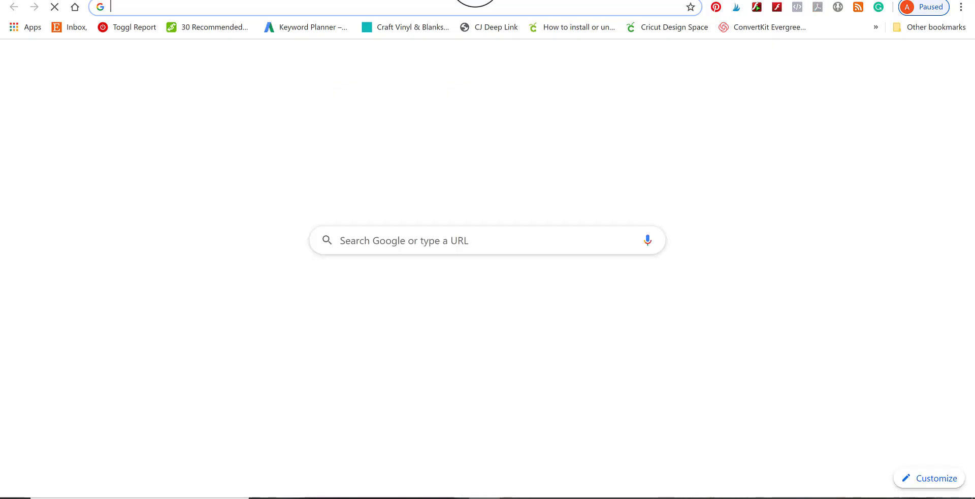
pyautogui.click(474, 403)
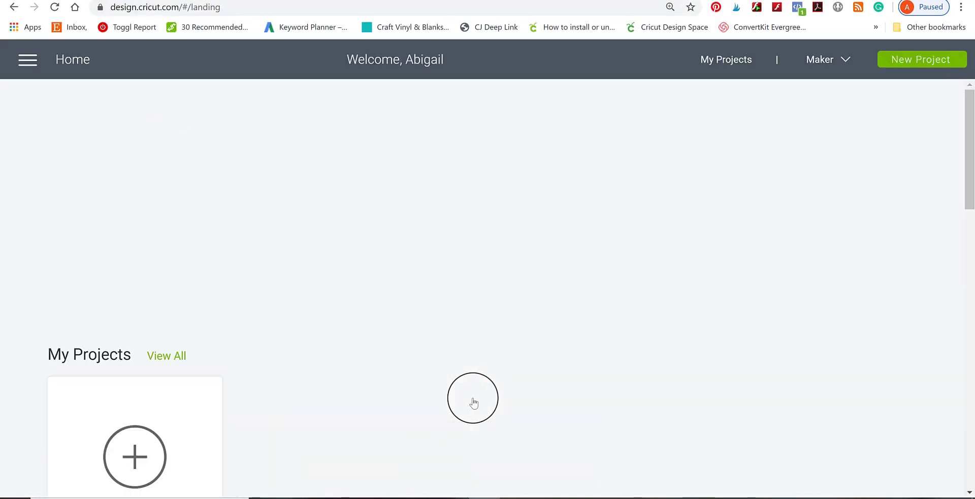
pyautogui.click(160, 451)
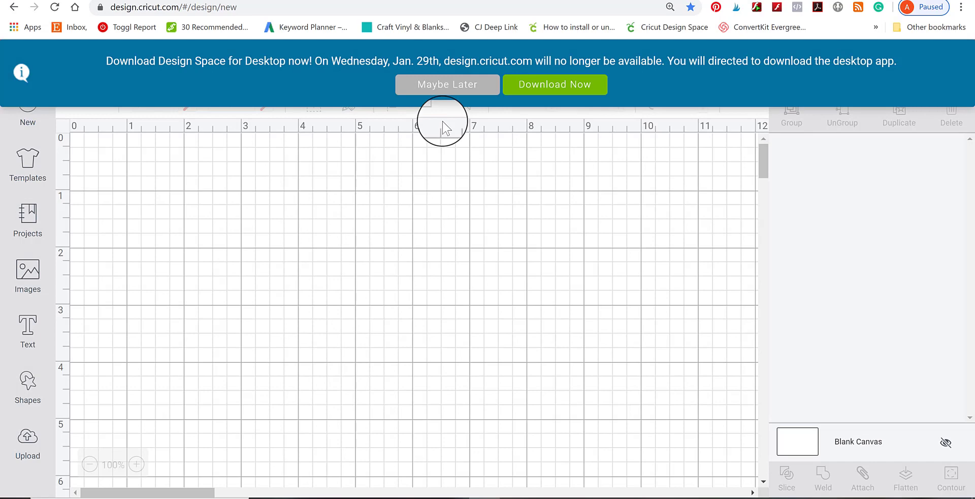
pyautogui.click(446, 84)
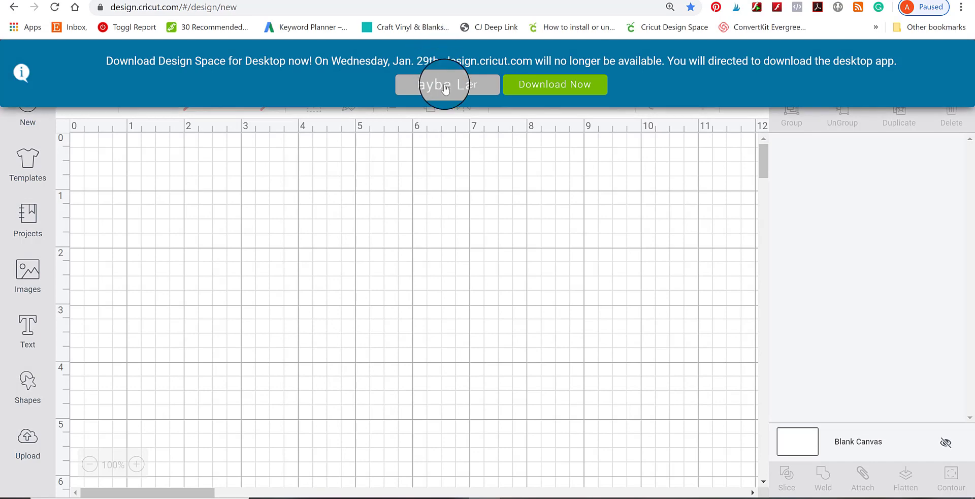
# Add the text "Crafty" to the blank canvas and open its font list.
pyautogui.click(27, 333)
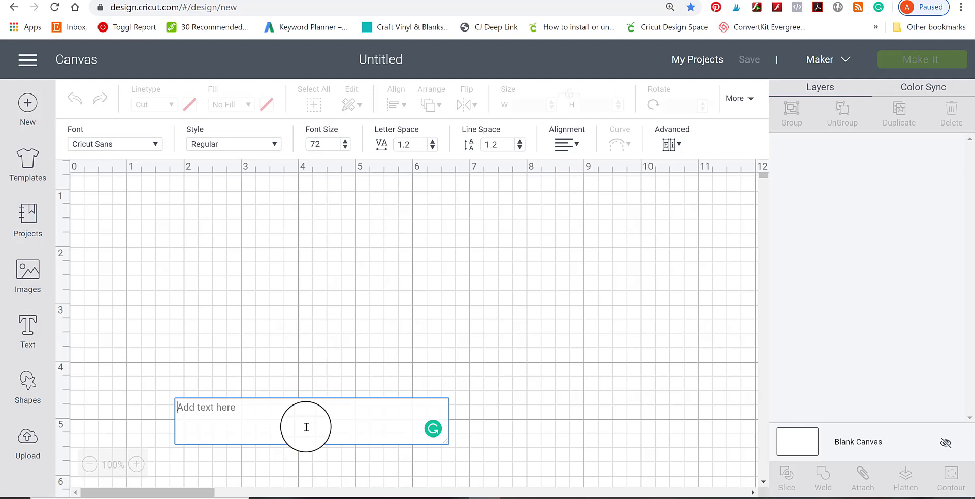
pyautogui.write('Crafty')
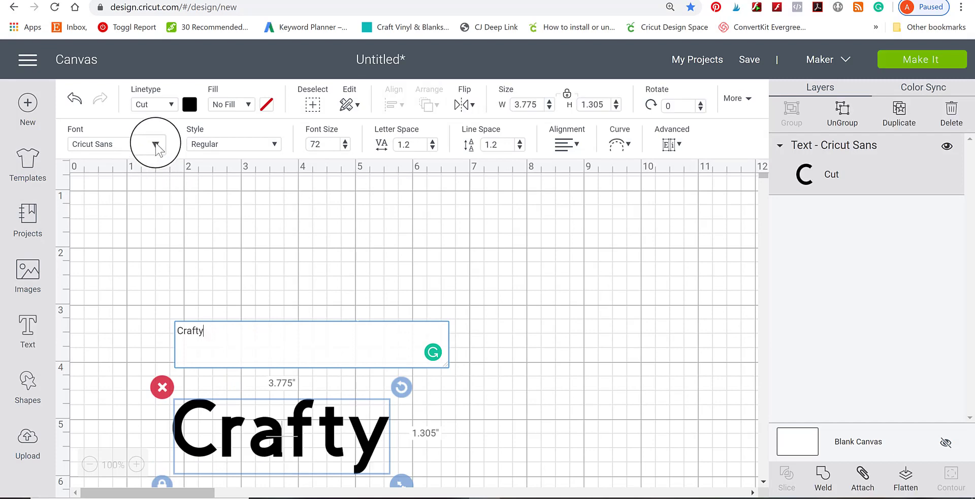
pyautogui.click(135, 144)
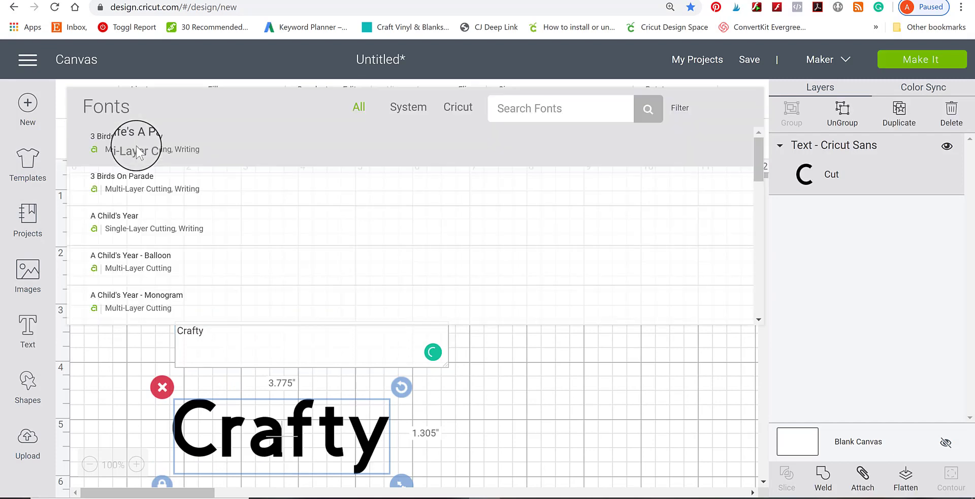
# Switch the font list between the System and Cricut categories, and return to All fonts.
pyautogui.click(412, 106)
pyautogui.click(458, 107)
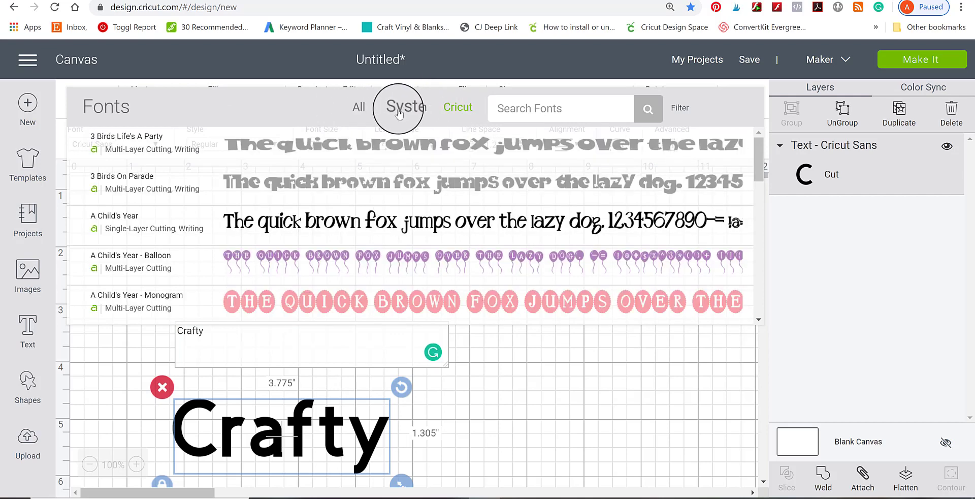
pyautogui.click(407, 108)
pyautogui.click(357, 107)
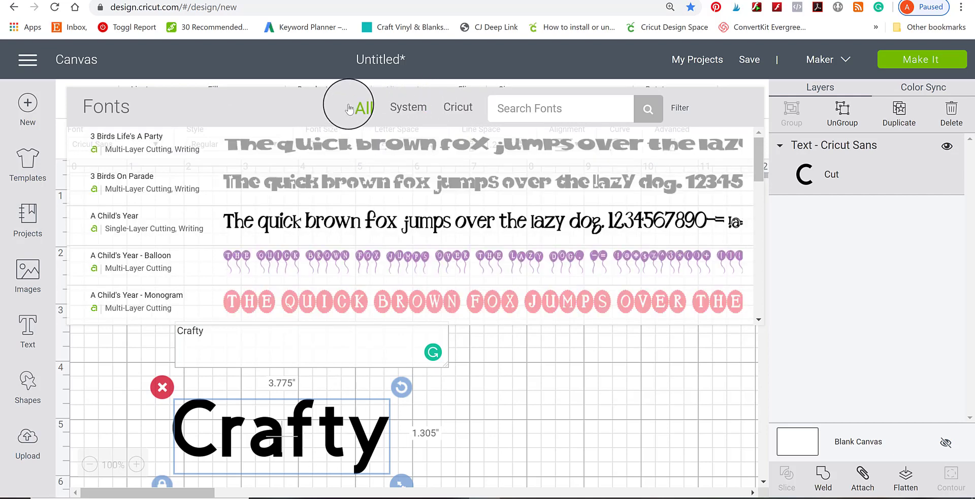
# Search the fonts for "diam", apply Diamanda Stacked Solid Bold to the "Crafty" text, and move the text higher on the canvas.
pyautogui.click(566, 109)
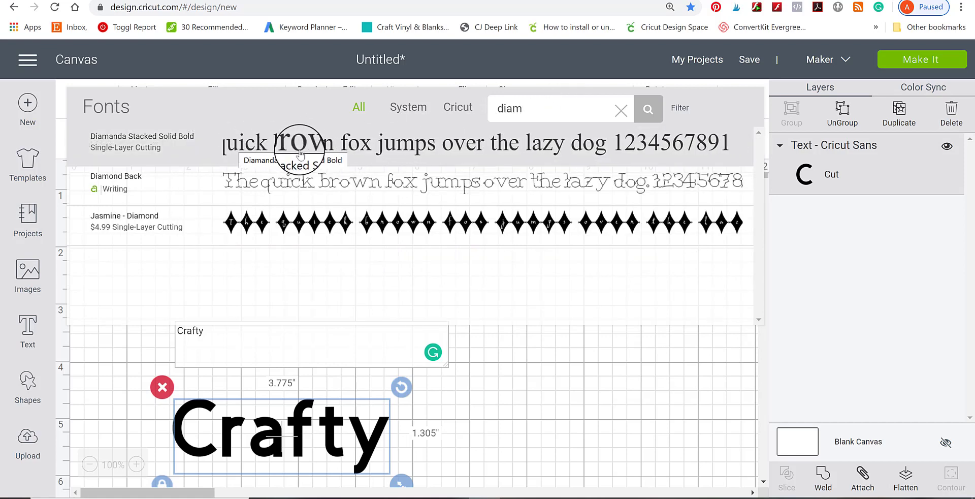
pyautogui.click(388, 152)
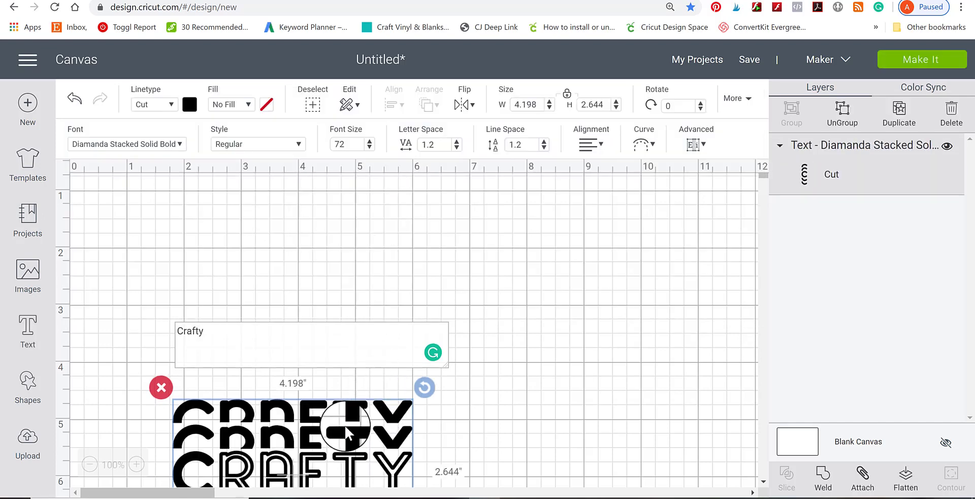
pyautogui.moveTo(347, 423); pyautogui.dragTo(352, 219)
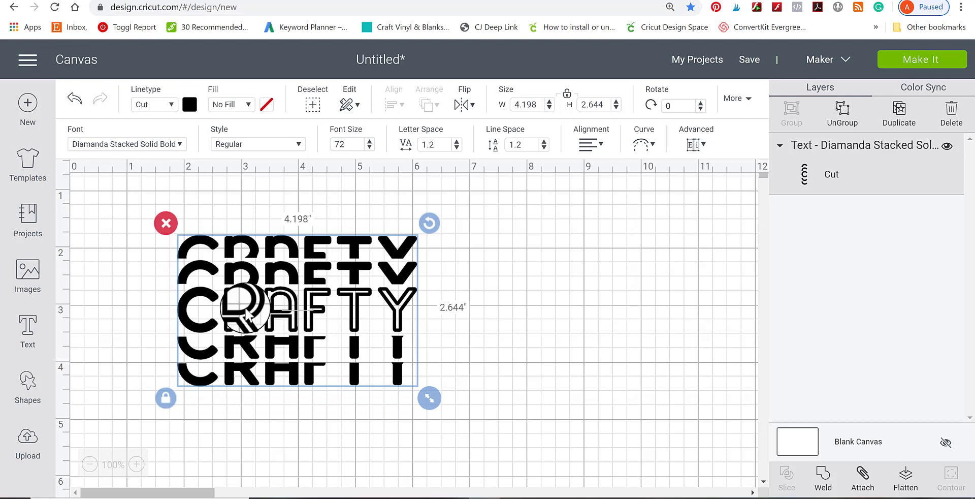
pyautogui.click(169, 144)
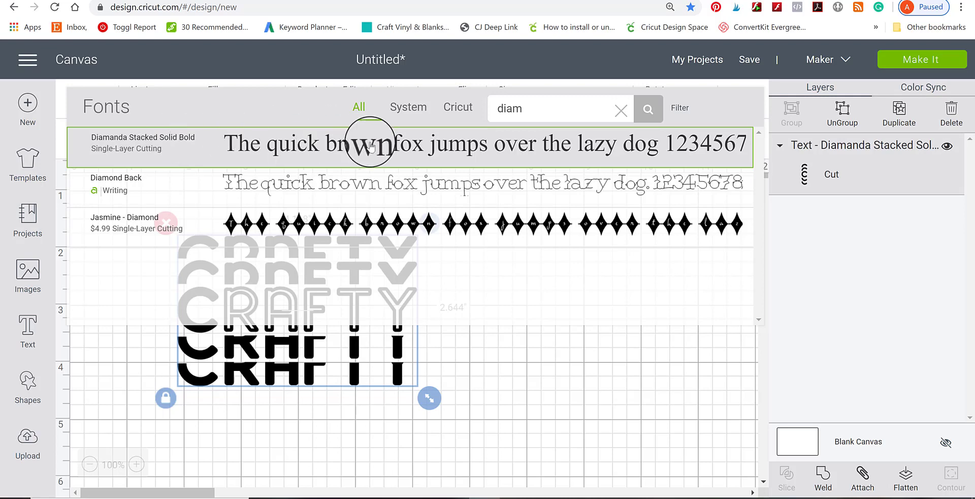
pyautogui.click(558, 435)
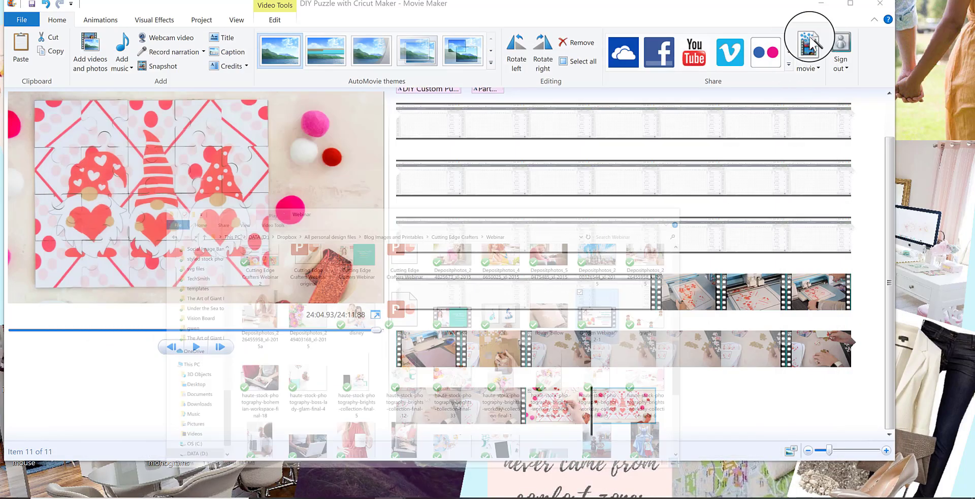
# Clear the remaining windows off the desktop, launch NexusFont and reposition its window.
pyautogui.click(822, 5)
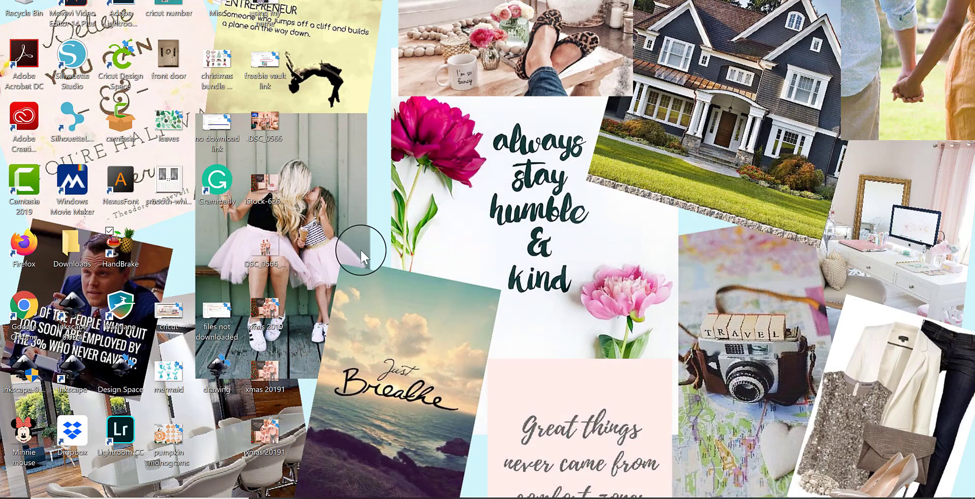
pyautogui.doubleClick(127, 190)
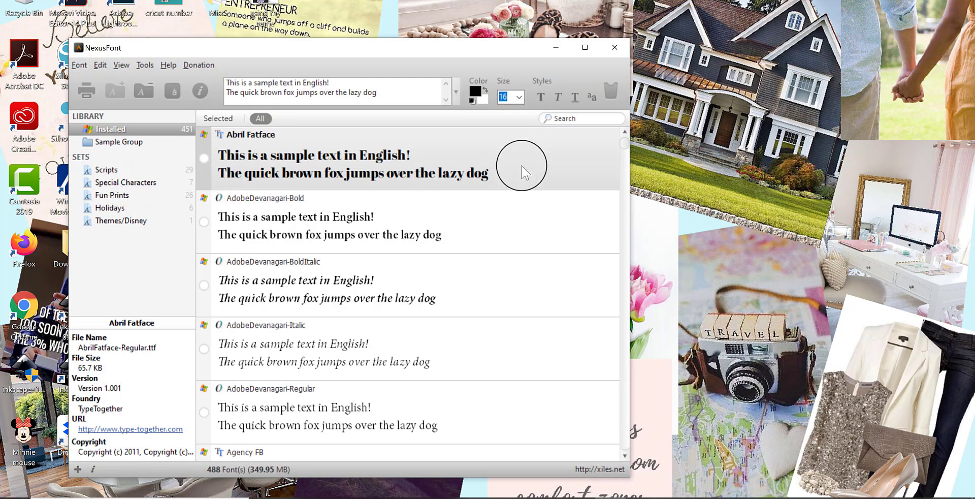
pyautogui.moveTo(474, 54); pyautogui.dragTo(591, 41)
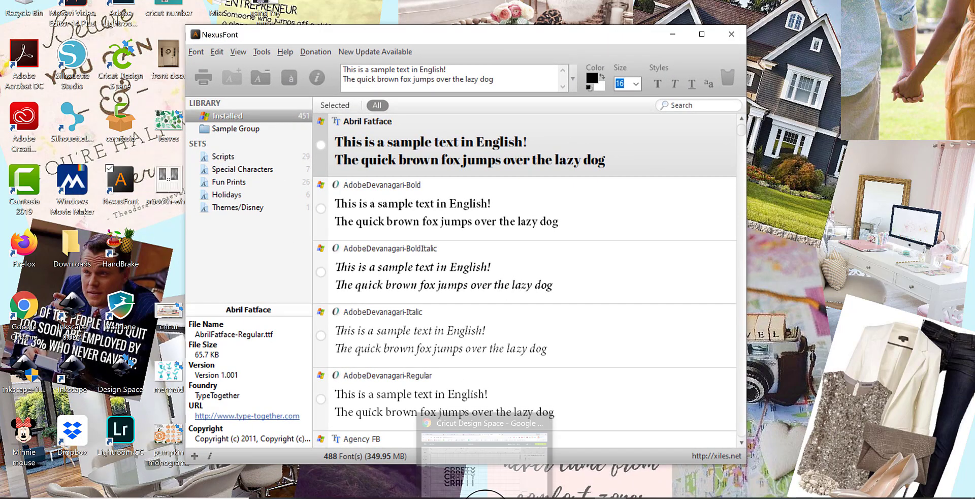
# Switch to Chrome, search for "nexus font manager" in a new tab, and view the NexusFont download page on Softonic.
pyautogui.click(482, 494)
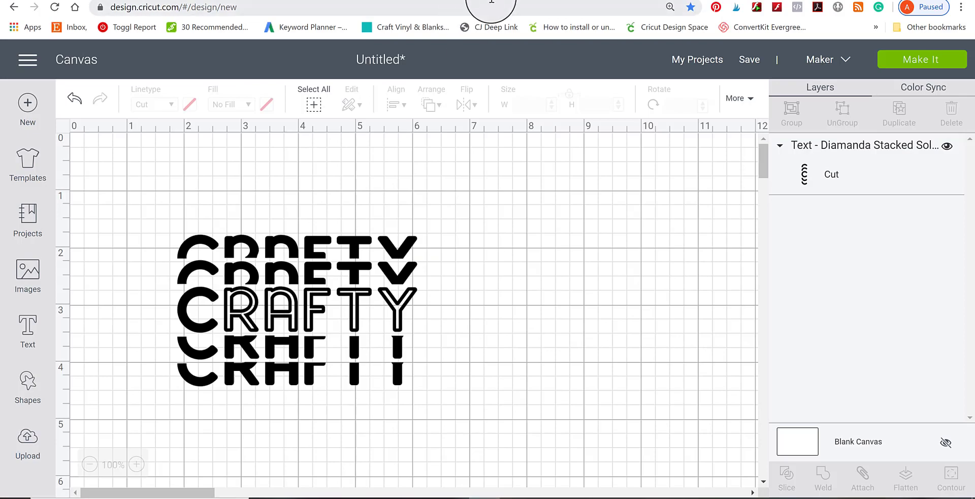
pyautogui.click(633, 0)
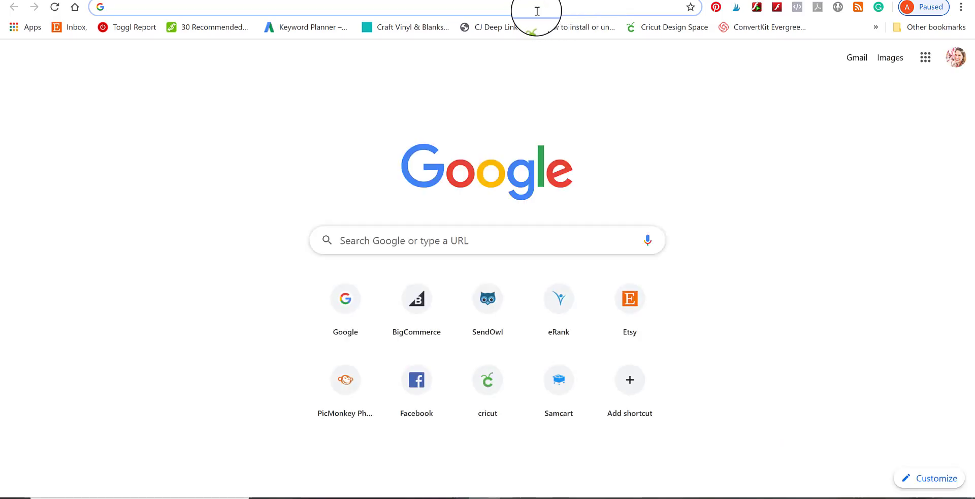
pyautogui.write('nexu')
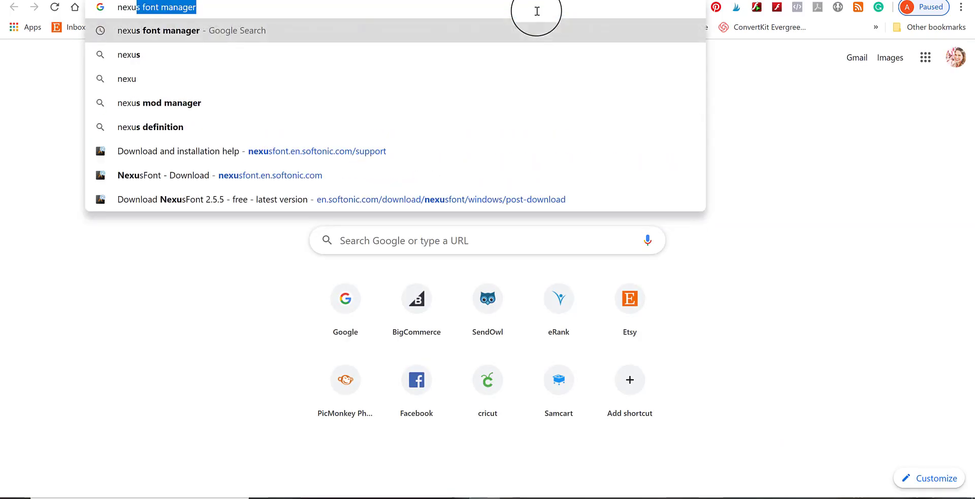
pyautogui.press('Return')
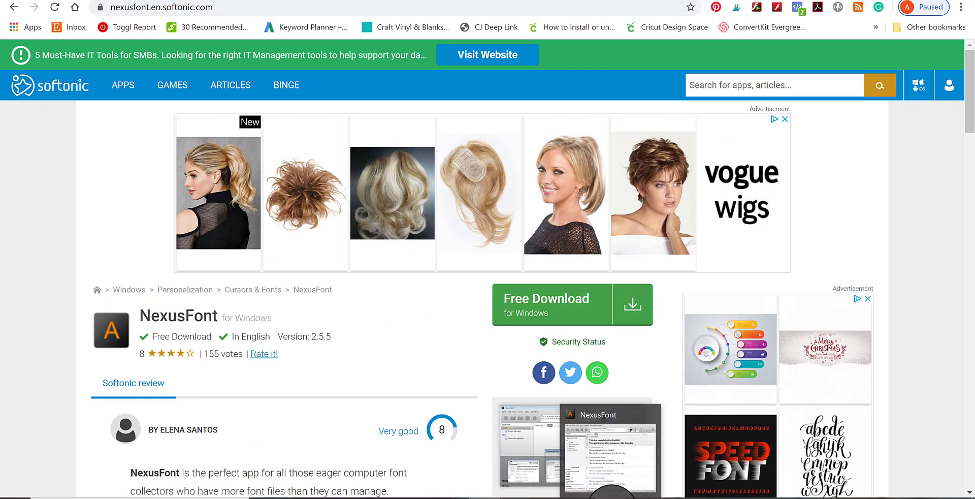
# Return to NexusFont, look through the fonts in the Holidays set, and show the Installed fonts again.
pyautogui.click(612, 498)
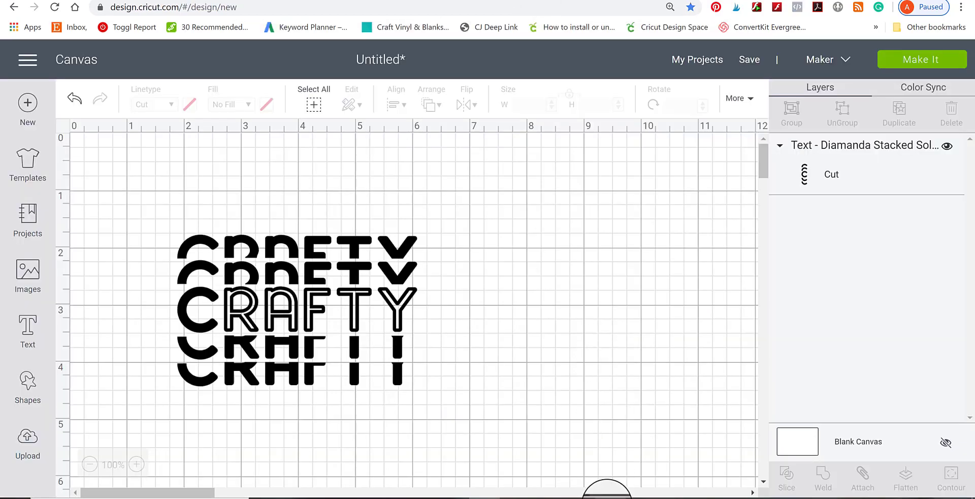
pyautogui.click(607, 498)
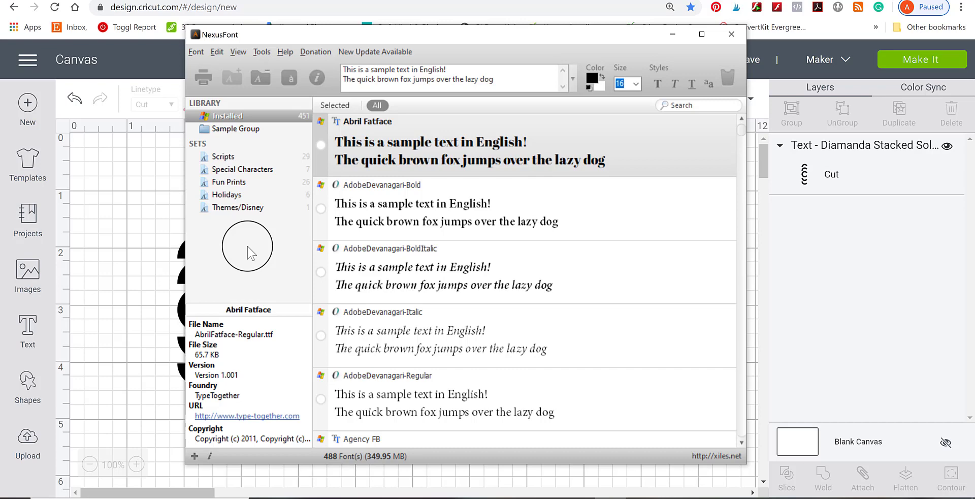
pyautogui.click(223, 196)
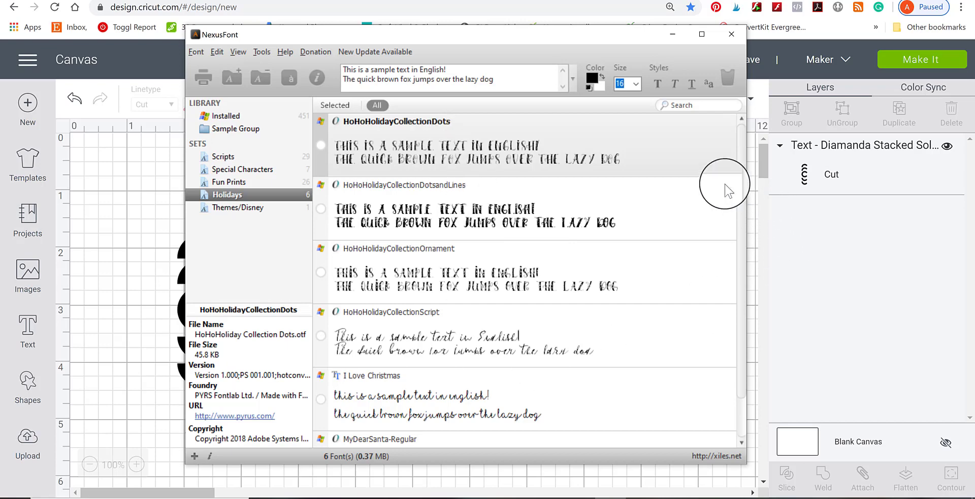
pyautogui.scroll(-1, 737, 173)
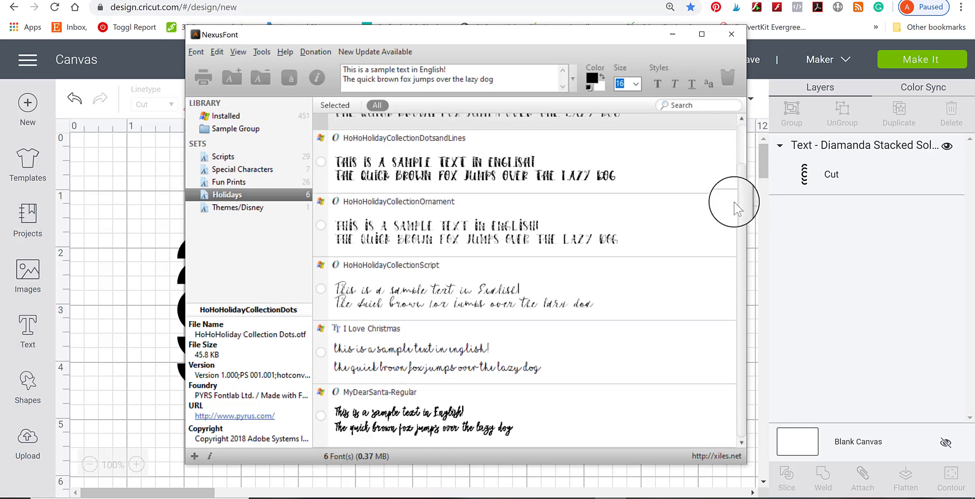
pyautogui.scroll(1, 734, 183)
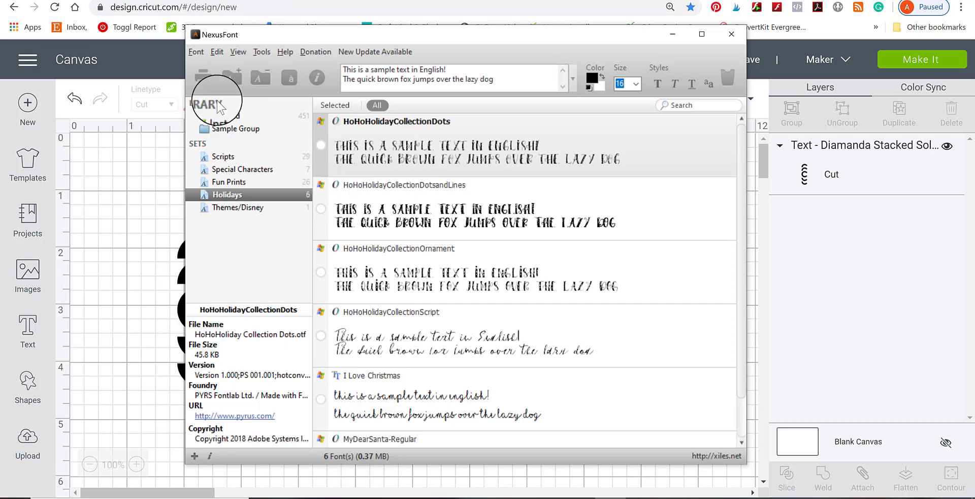
pyautogui.click(226, 118)
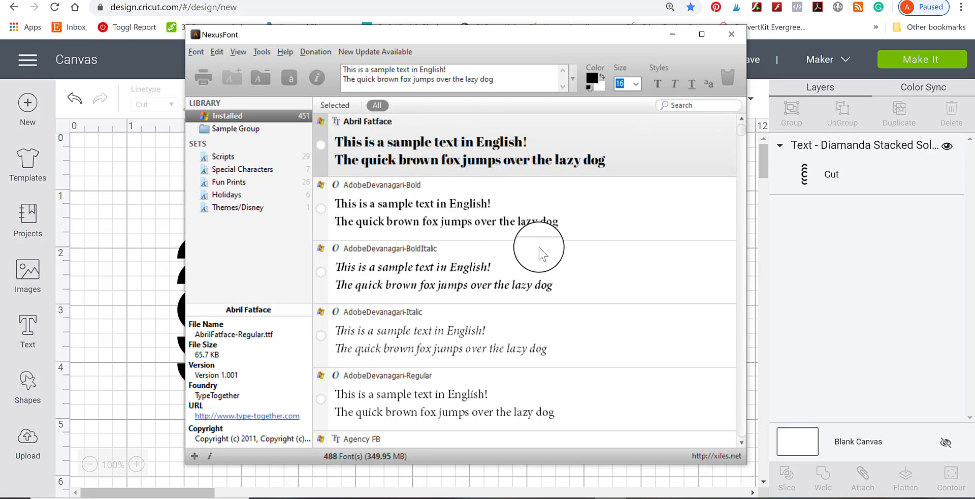
# Nudge the "Crafty" text slightly up and left on the Cricut canvas, and search the installed fonts in NexusFont for "diam".
pyautogui.click(120, 249)
pyautogui.moveTo(351, 273); pyautogui.dragTo(344, 260)
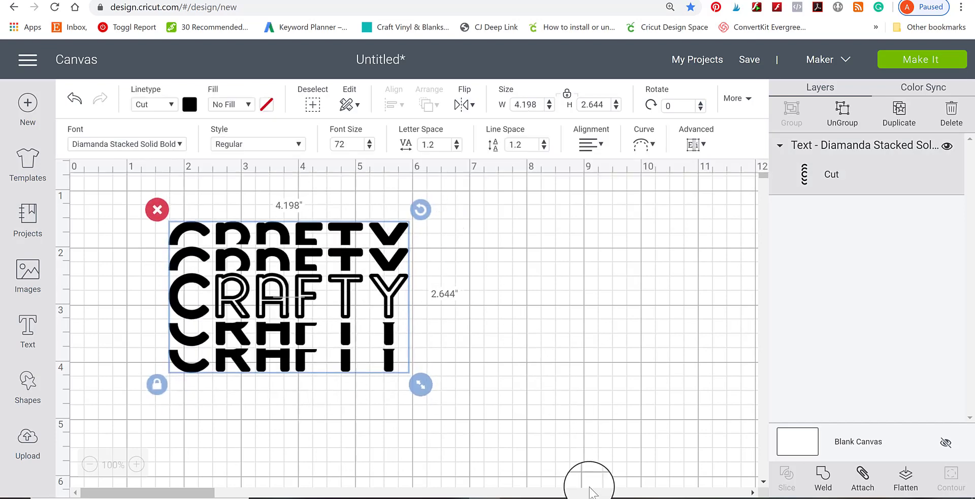
pyautogui.click(588, 493)
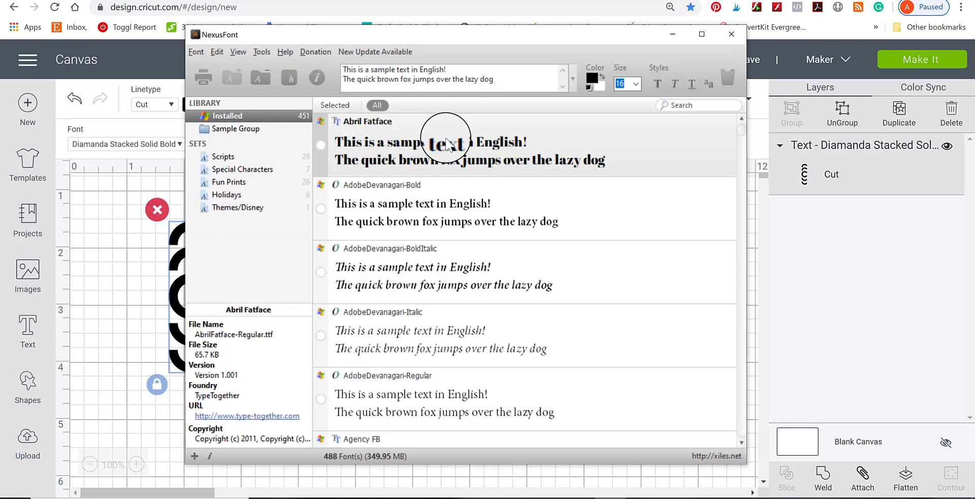
pyautogui.click(697, 105)
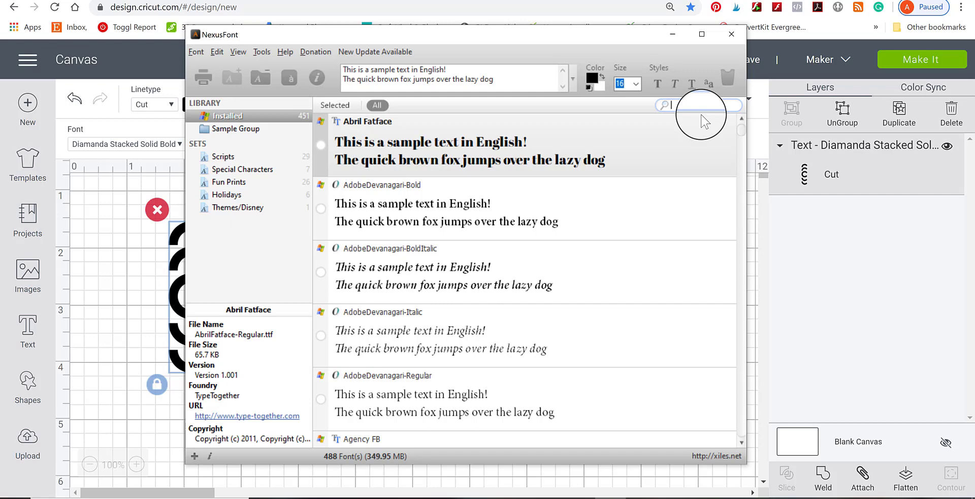
pyautogui.write('di')
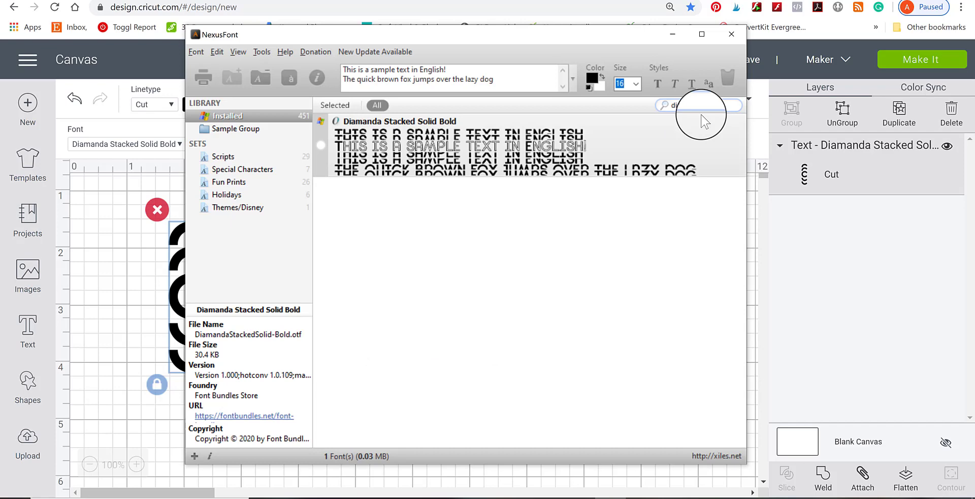
pyautogui.write('am')
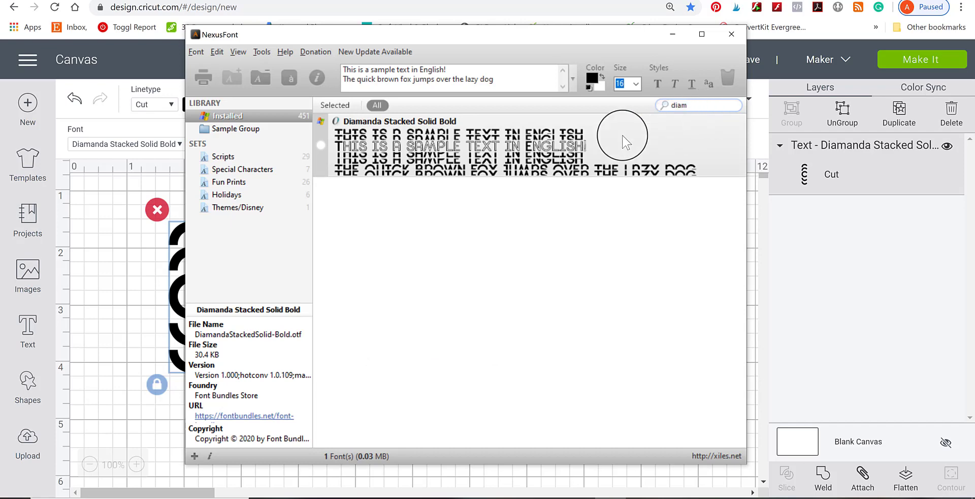
# Select the Diamanda Stacked Solid Bold font and add it to the Fun Prints set.
pyautogui.click(321, 146)
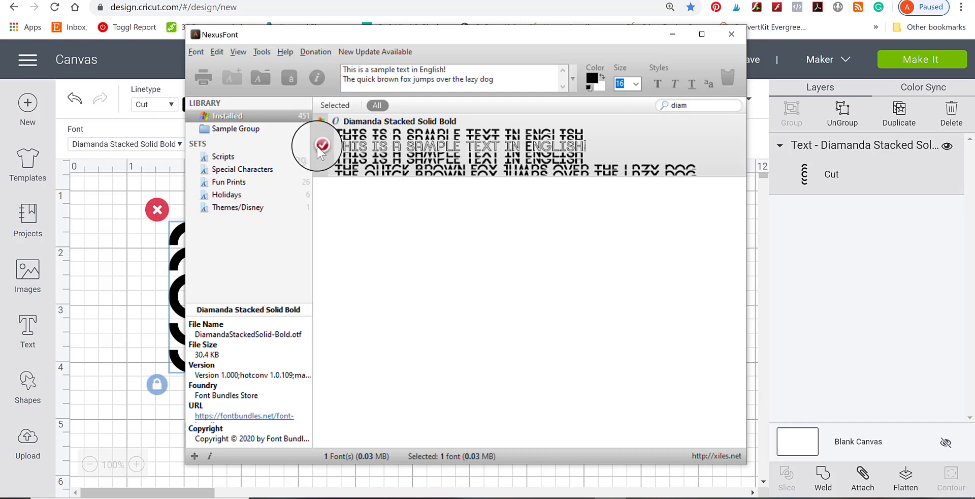
pyautogui.rightClick(325, 146)
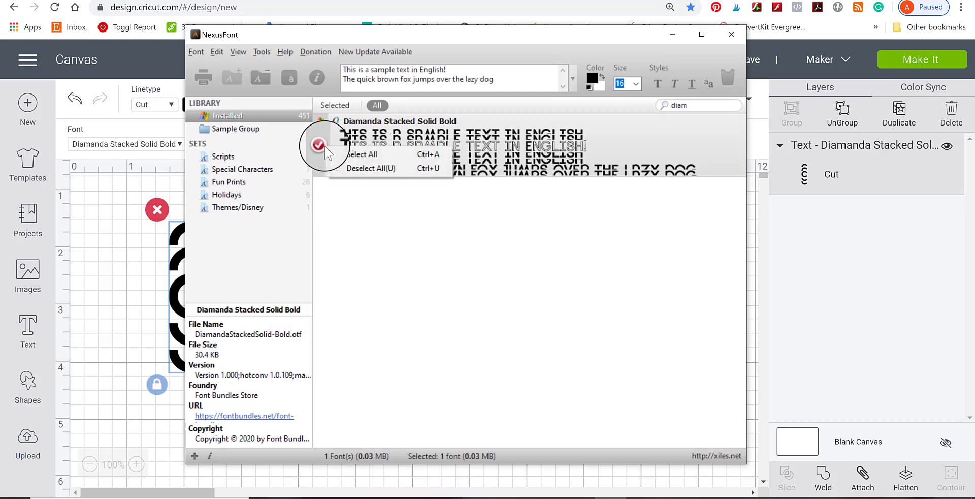
pyautogui.rightClick(374, 137)
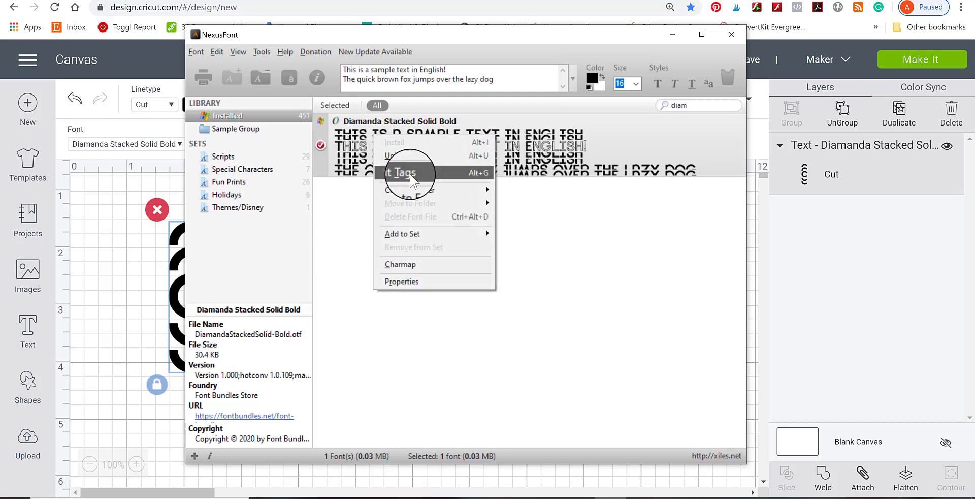
pyautogui.moveTo(406, 233)
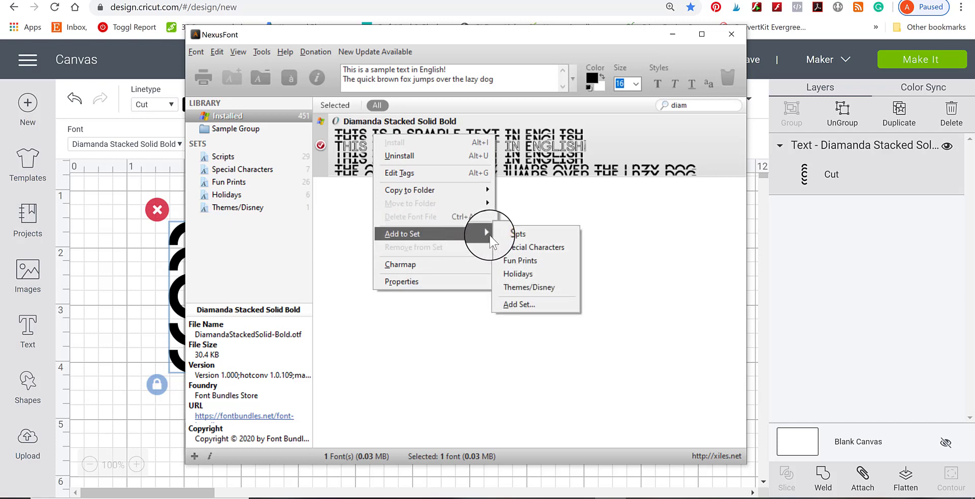
pyautogui.click(529, 260)
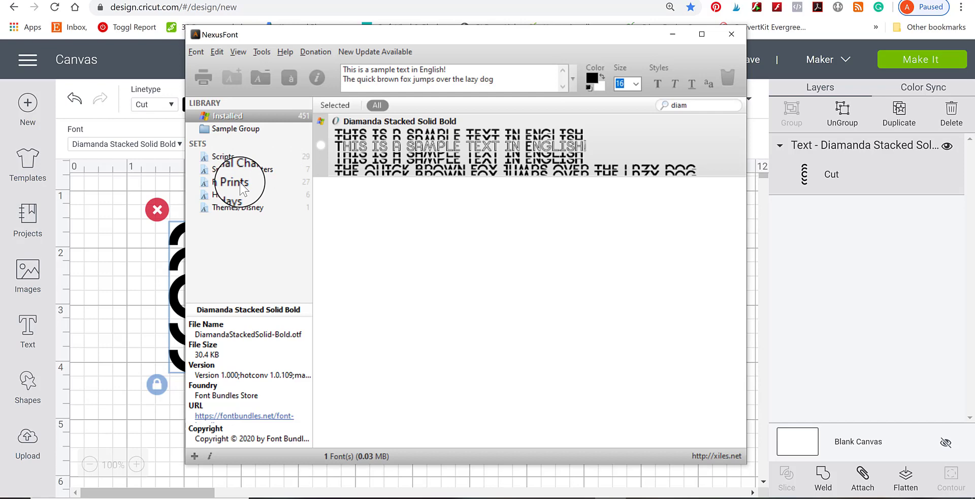
# Create a new font set named "Fun Fonts".
pyautogui.rightClick(229, 248)
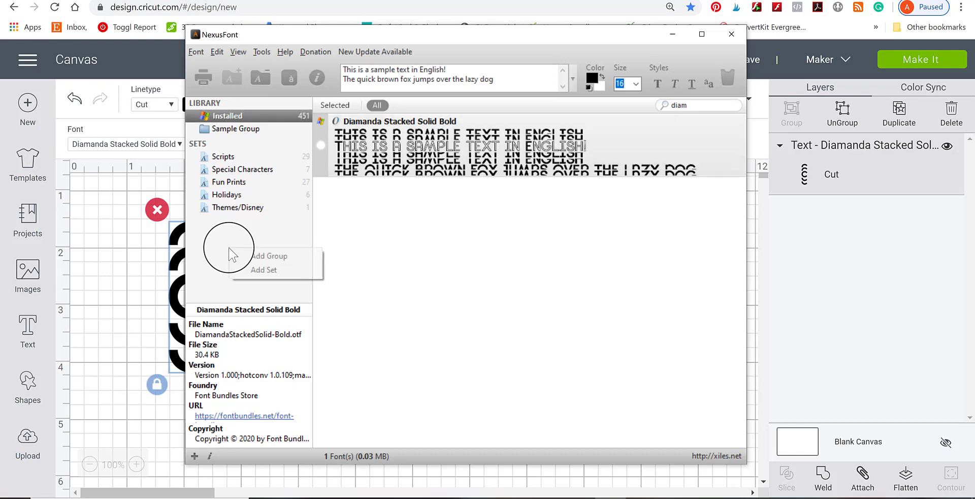
pyautogui.click(261, 271)
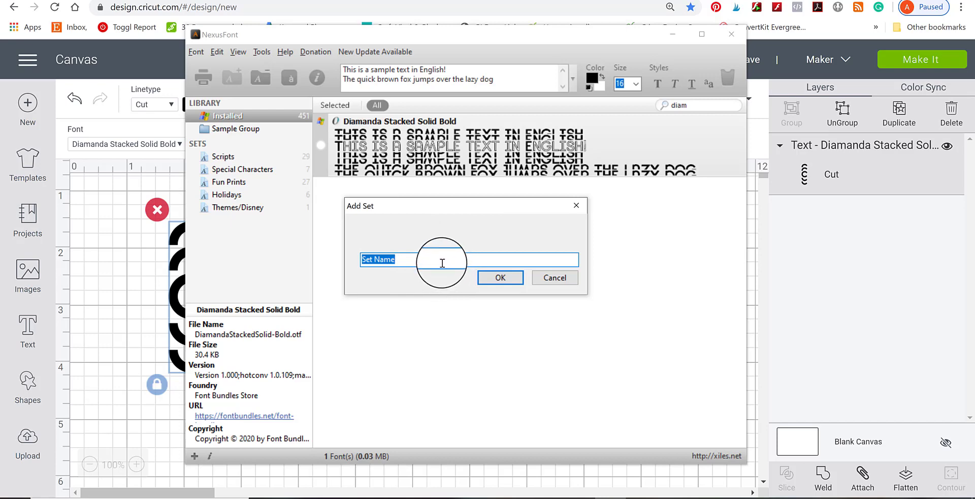
pyautogui.press('BackSpace')
pyautogui.write('Fun Fonts')
pyautogui.click(500, 278)
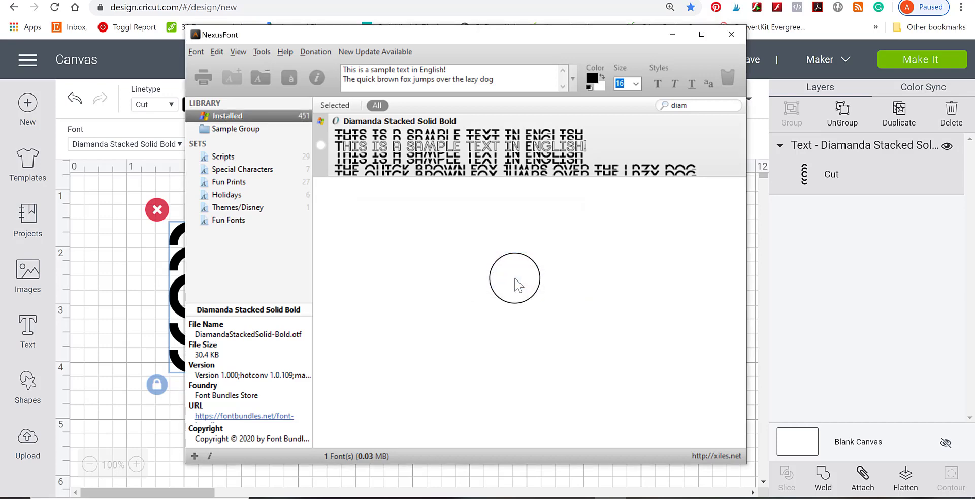
# Add the Diamanda Stacked Solid Bold font to the Fun Fonts set, and show the font's options again.
pyautogui.rightClick(416, 167)
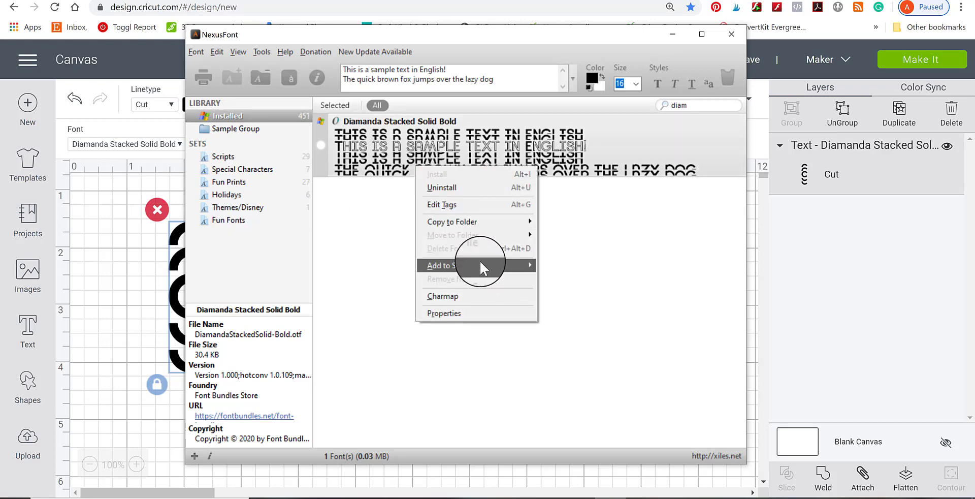
pyautogui.moveTo(481, 263)
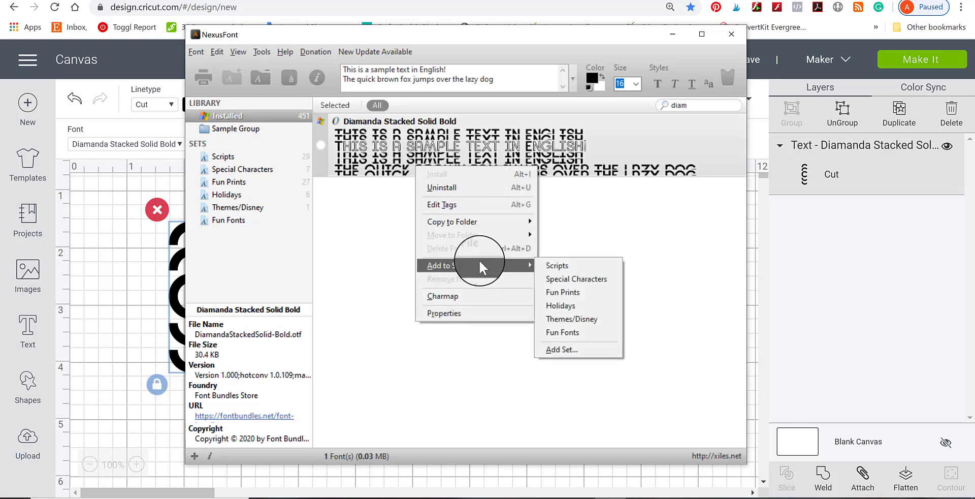
pyautogui.click(579, 335)
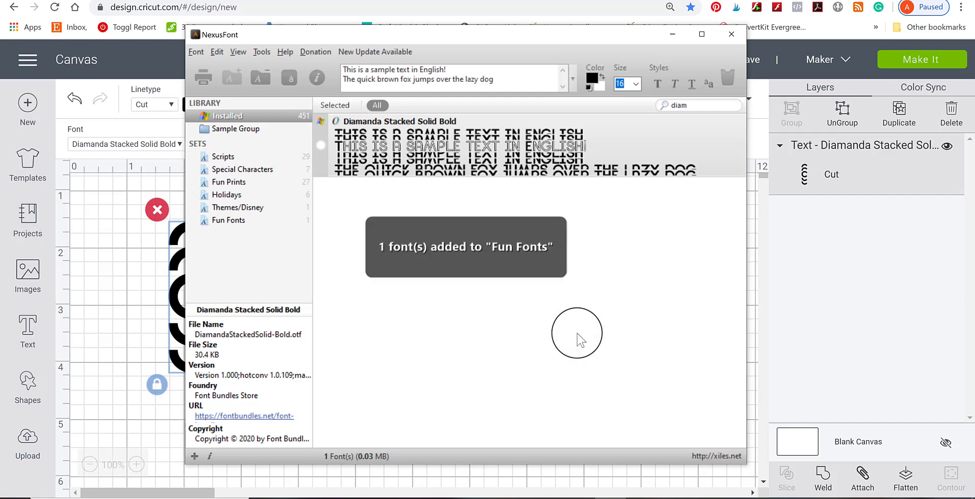
pyautogui.rightClick(436, 167)
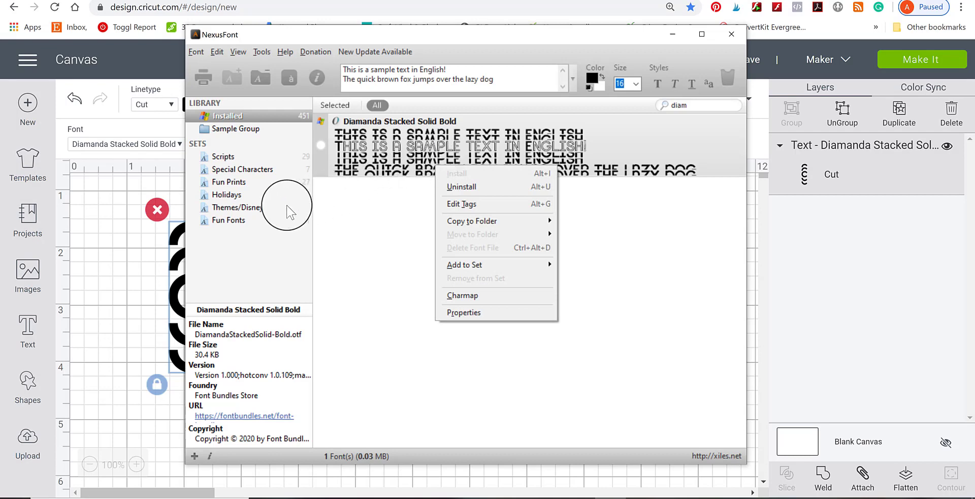
# Dismiss the font's options and browse the System fonts available for the CRAFTY text on the Cricut Design Space canvas.
pyautogui.click(631, 237)
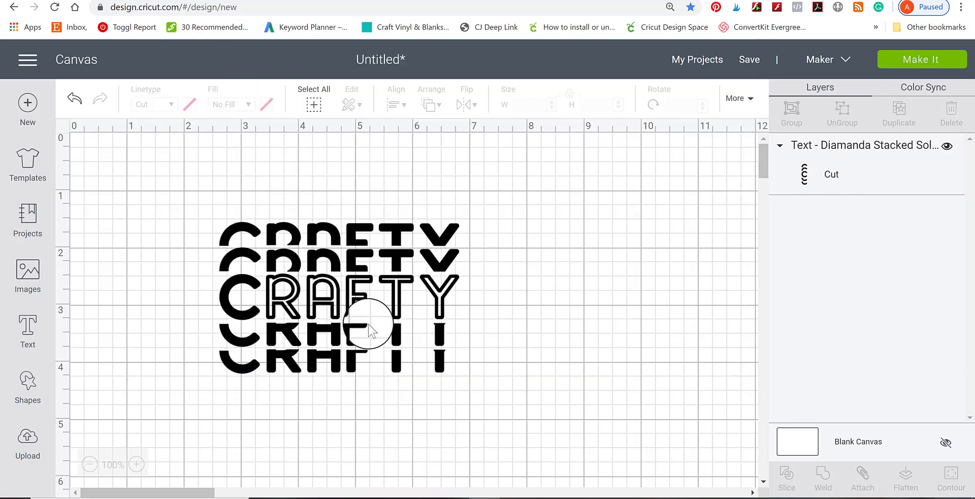
pyautogui.click(333, 308)
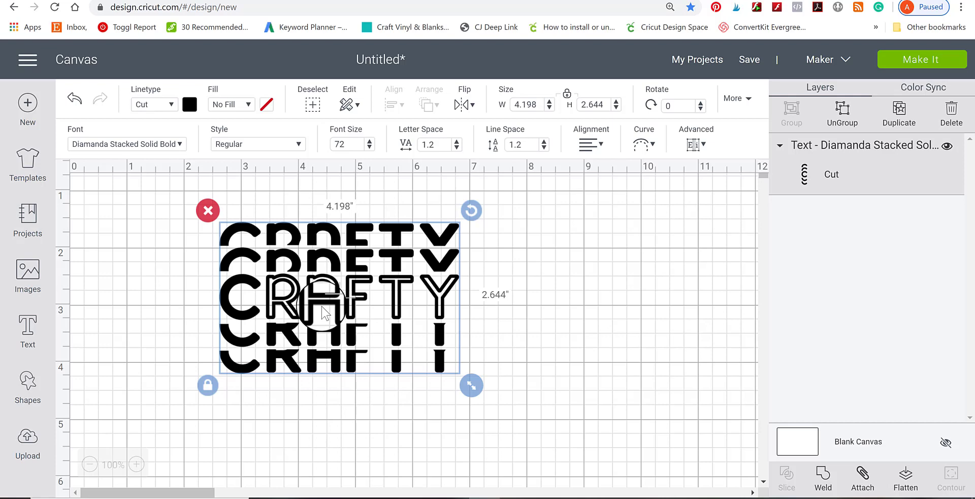
pyautogui.click(157, 145)
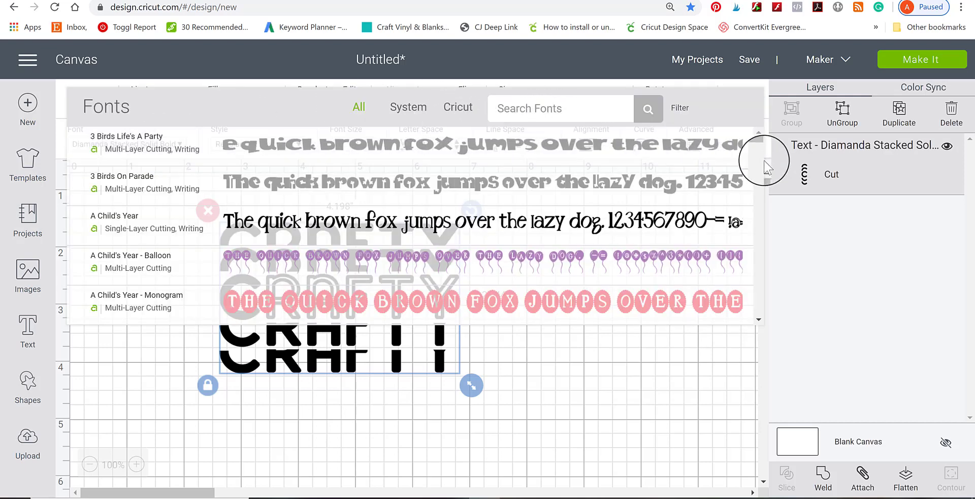
pyautogui.scroll(-5, 761, 148)
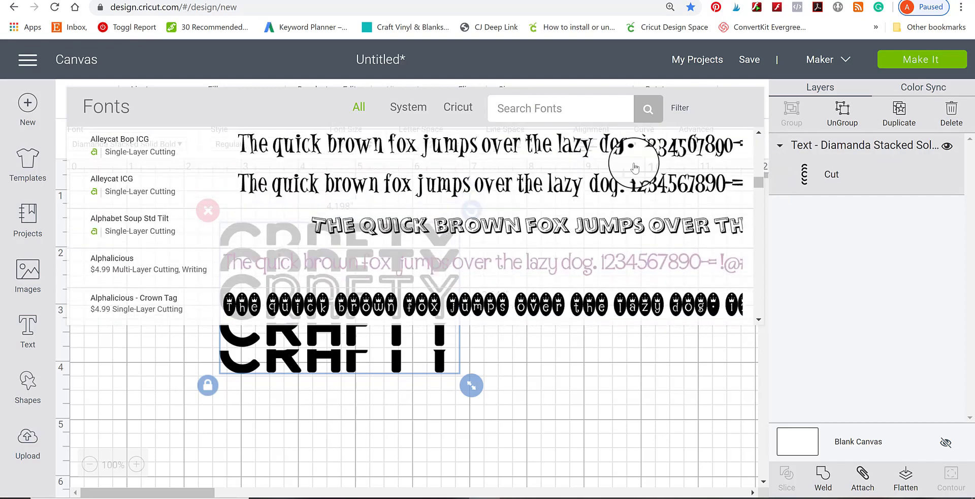
pyautogui.click(404, 107)
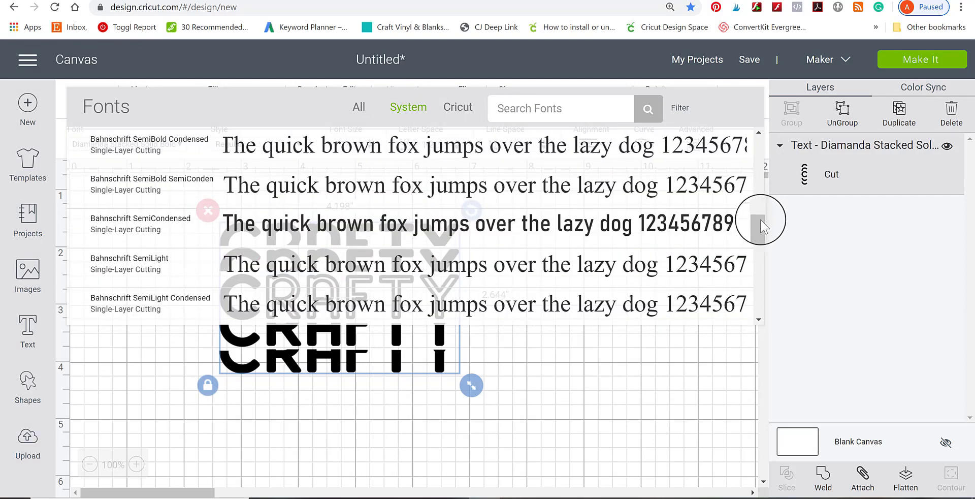
pyautogui.scroll(-10, 766, 234)
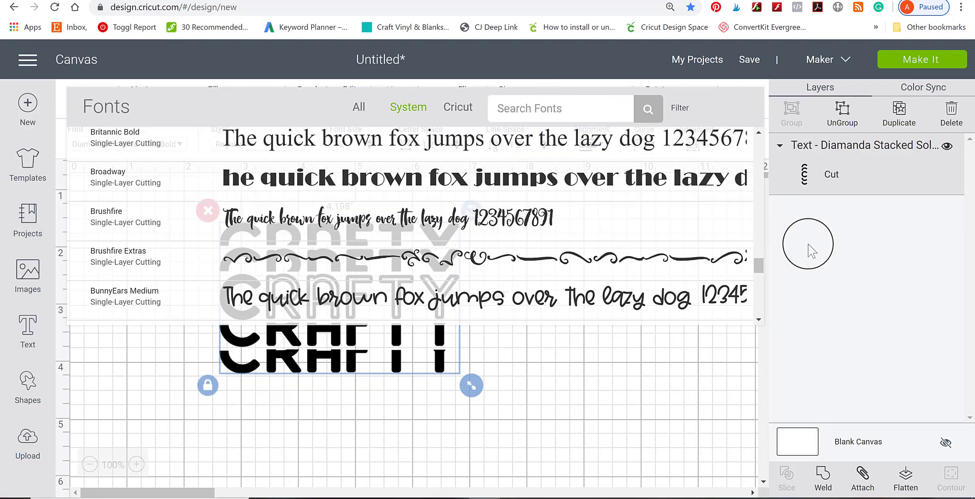
pyautogui.moveTo(759, 266); pyautogui.dragTo(764, 314)
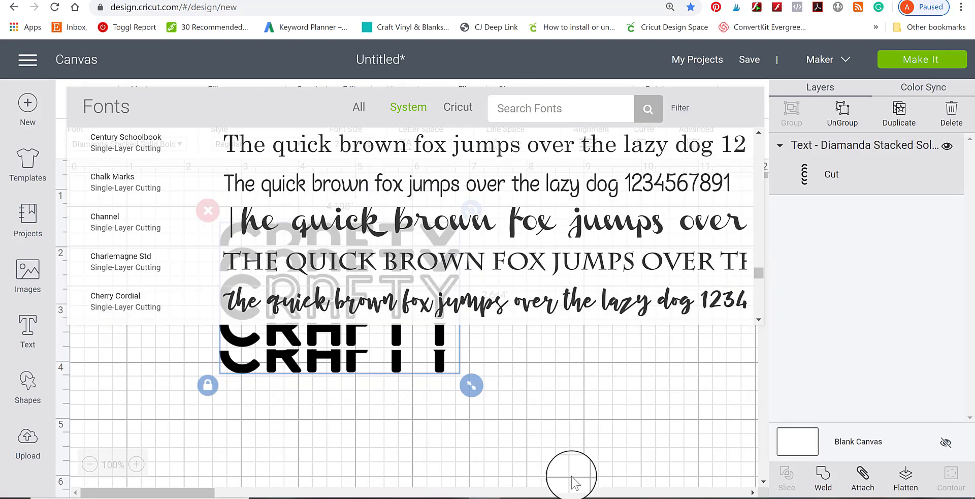
pyautogui.click(593, 396)
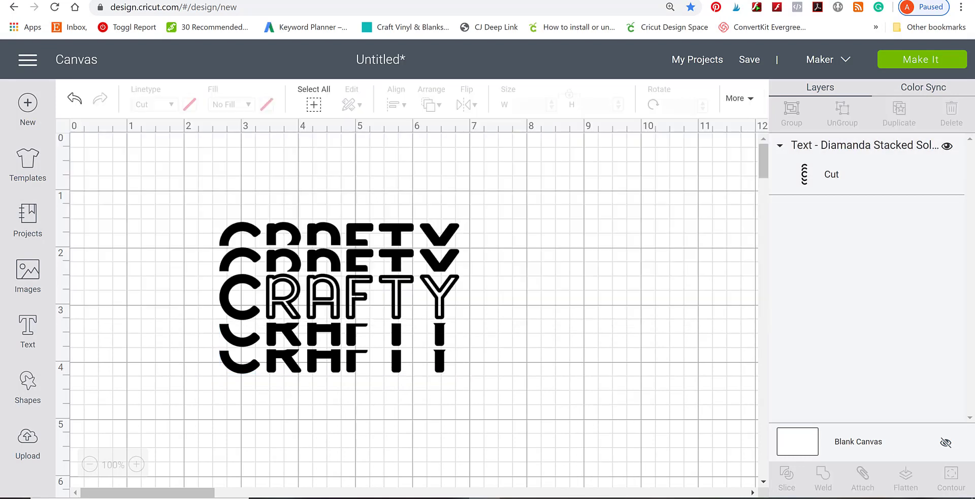
# Switch to NexusFont, show the fonts in the Themes/Disney set, and return to the Cricut canvas.
pyautogui.click(616, 497)
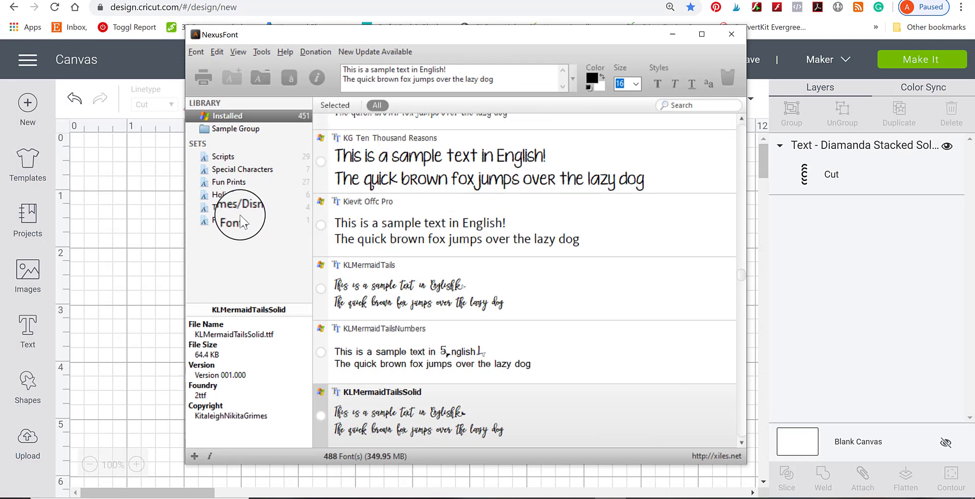
pyautogui.click(261, 208)
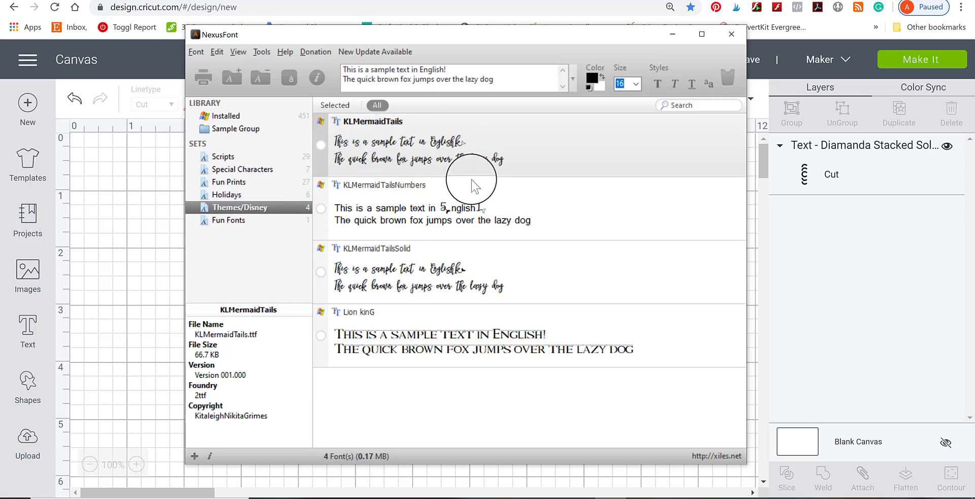
pyautogui.click(95, 205)
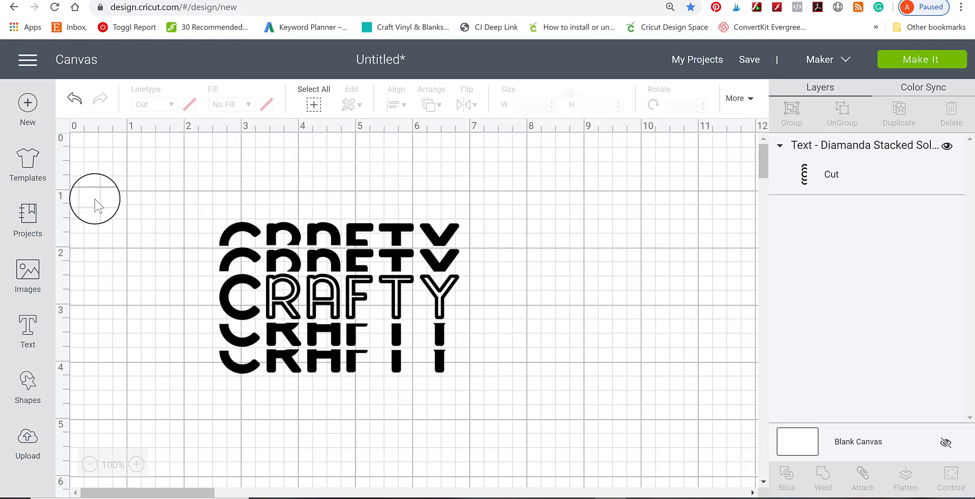
# Search the System fonts for "klm" with the CRAFTY text selected, and compare them with the Themes/Disney set in NexusFont.
pyautogui.click(361, 269)
pyautogui.click(158, 145)
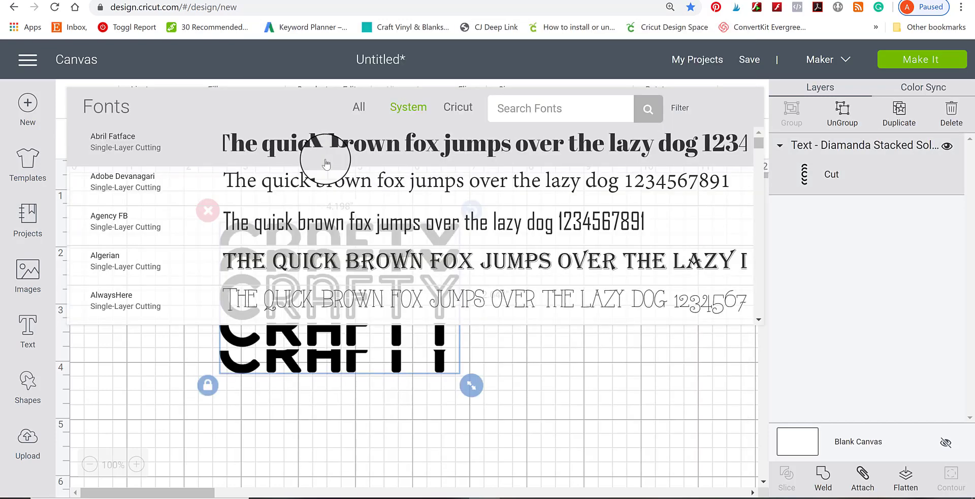
pyautogui.click(573, 109)
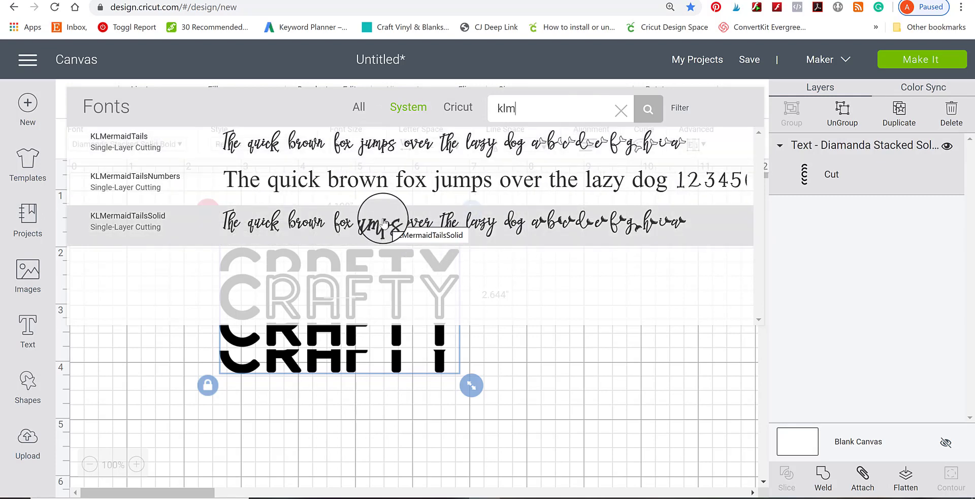
pyautogui.click(615, 498)
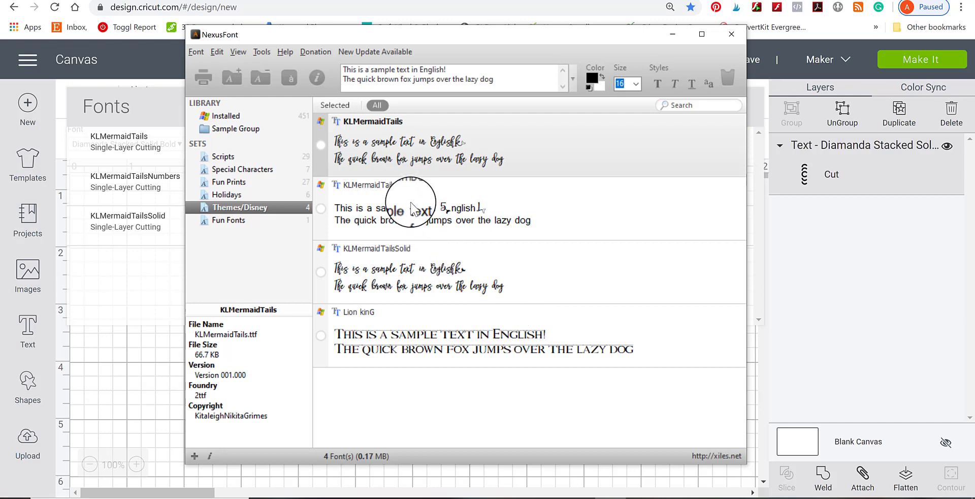
pyautogui.click(126, 413)
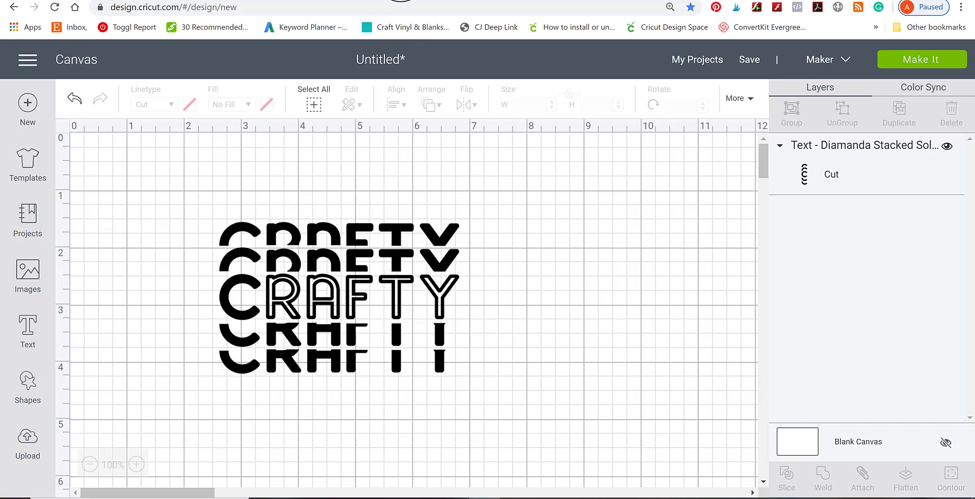
# In a new browser tab, search for fonts from Abbi Kirsten Collections and open the article "The Best Free Fonts for Cricut".
pyautogui.click(401, 0)
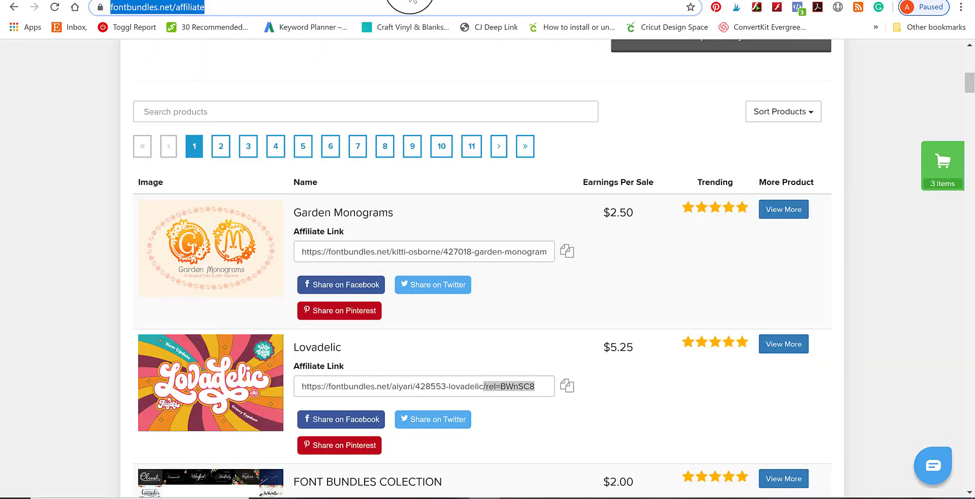
pyautogui.click(256, 0)
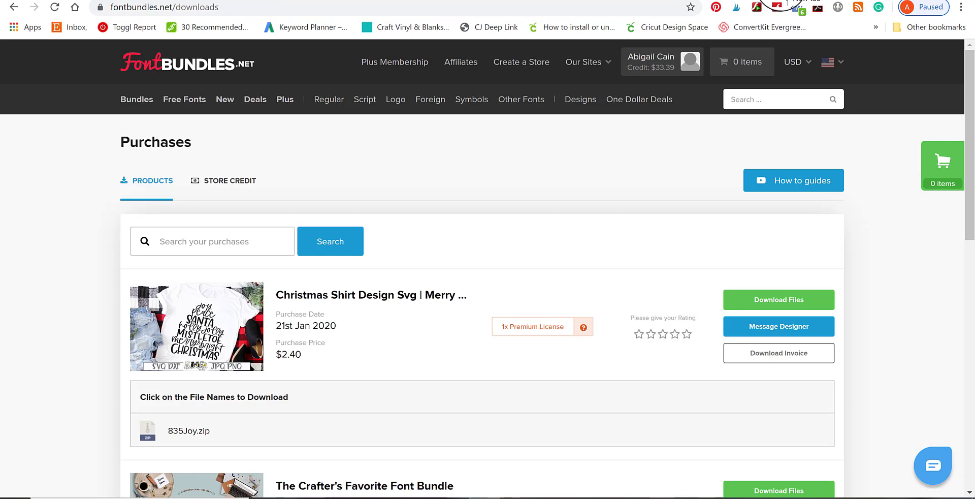
pyautogui.click(765, 0)
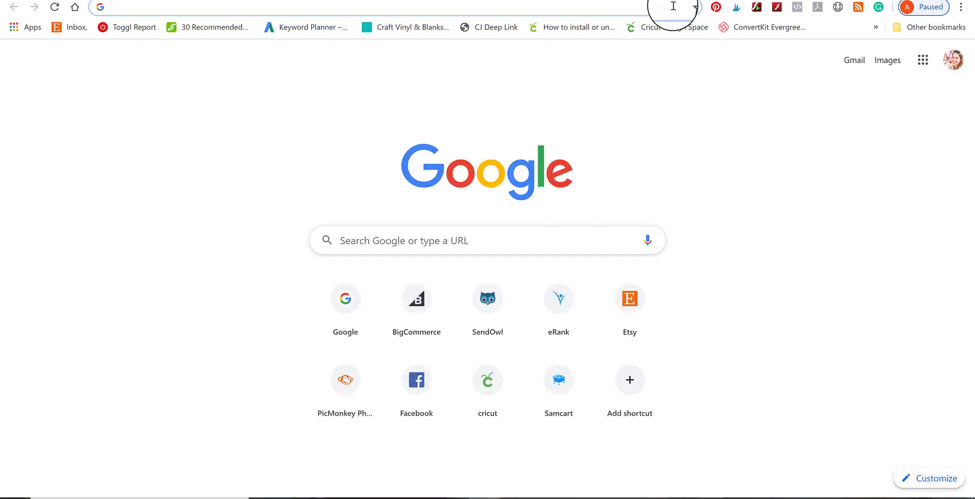
pyautogui.click(443, 242)
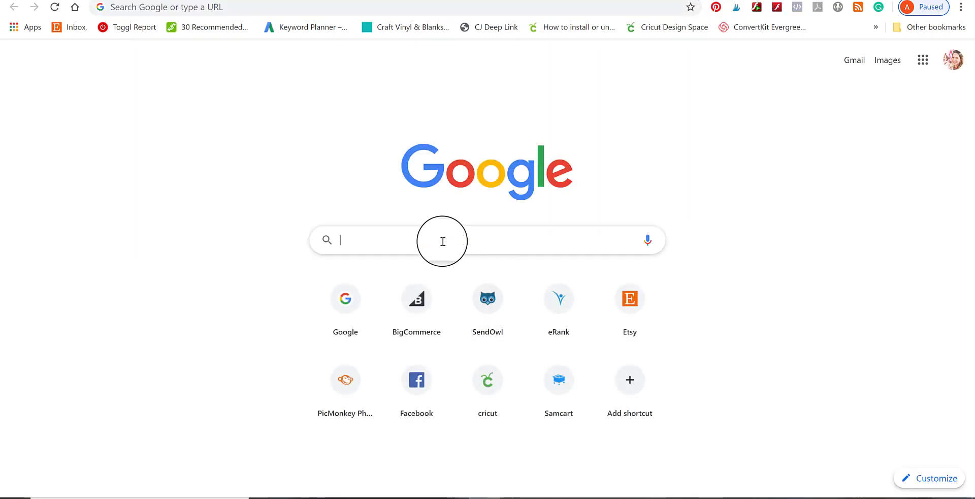
pyautogui.write('fonts ')
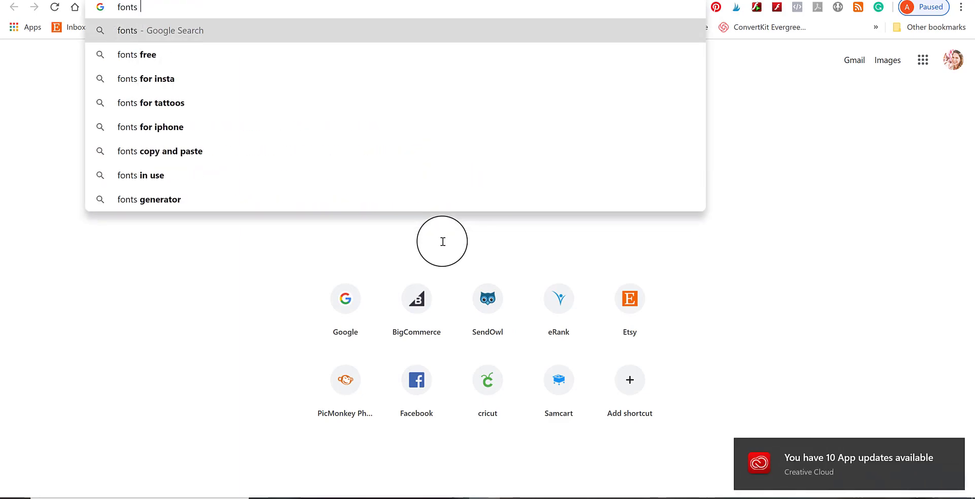
pyautogui.write('abbi kirsten')
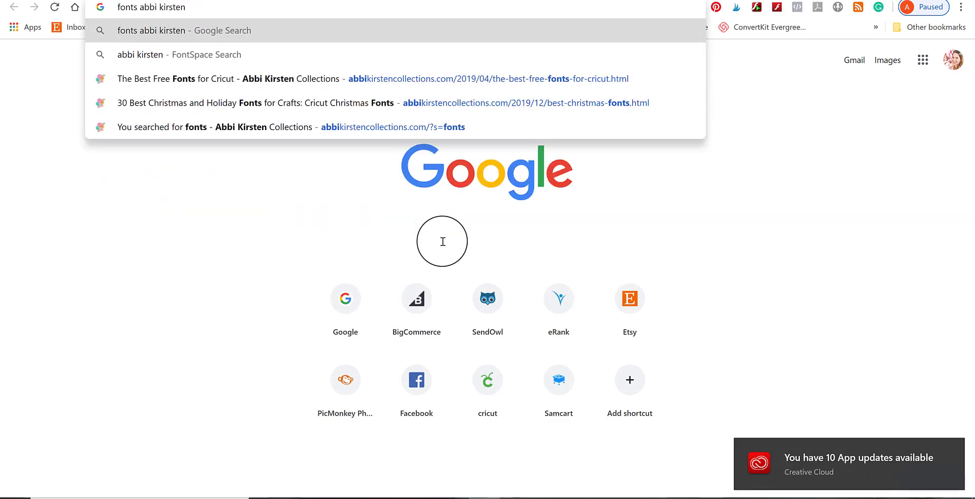
pyautogui.click(505, 78)
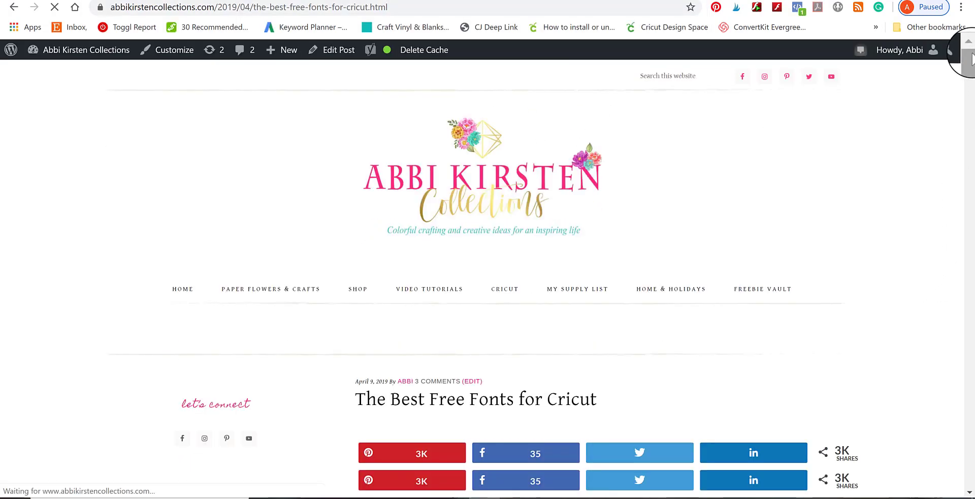
pyautogui.moveTo(971, 61)
pyautogui.mouseDown()
pyautogui.moveTo(970, 208)
pyautogui.moveTo(970, 75)
pyautogui.mouseUp()
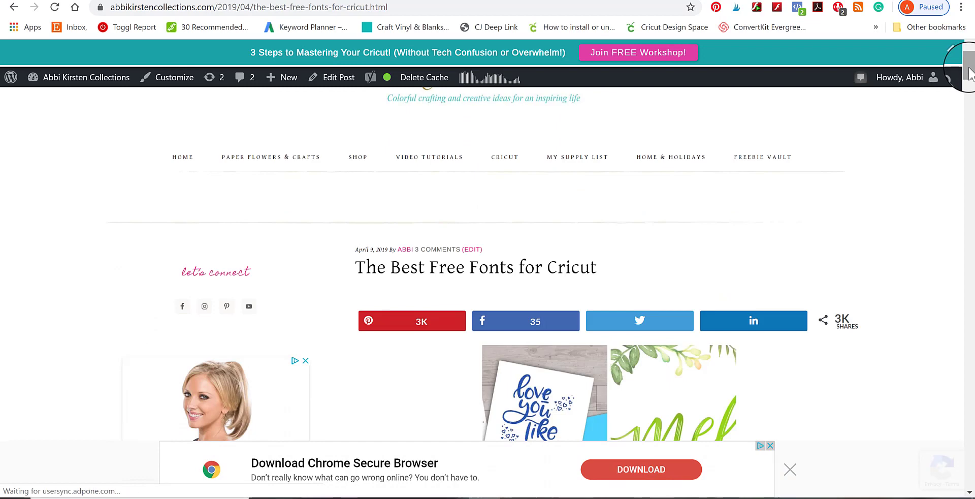
pyautogui.moveTo(970, 77)
pyautogui.mouseDown()
pyautogui.moveTo(970, 67)
pyautogui.moveTo(970, 77)
pyautogui.mouseUp()
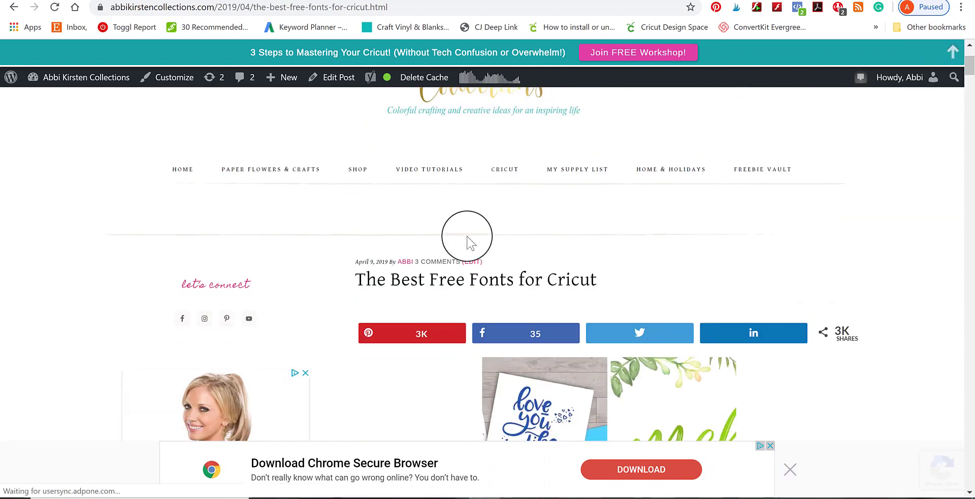